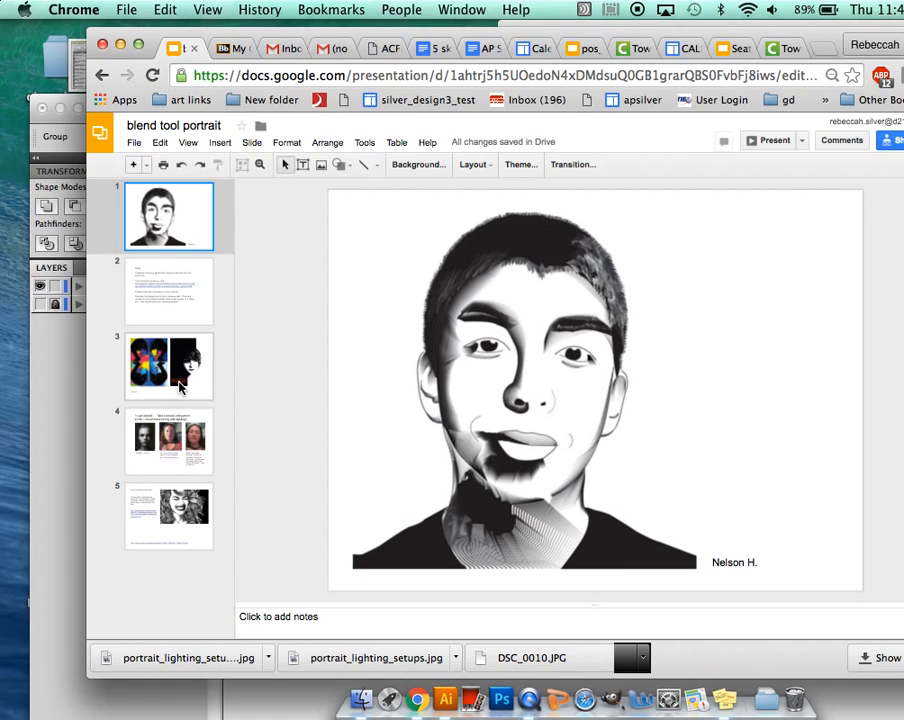
# Step: Show the third slide of the blend tool portrait presentation and bring the whole browser window into view
pyautogui.click(172, 372)
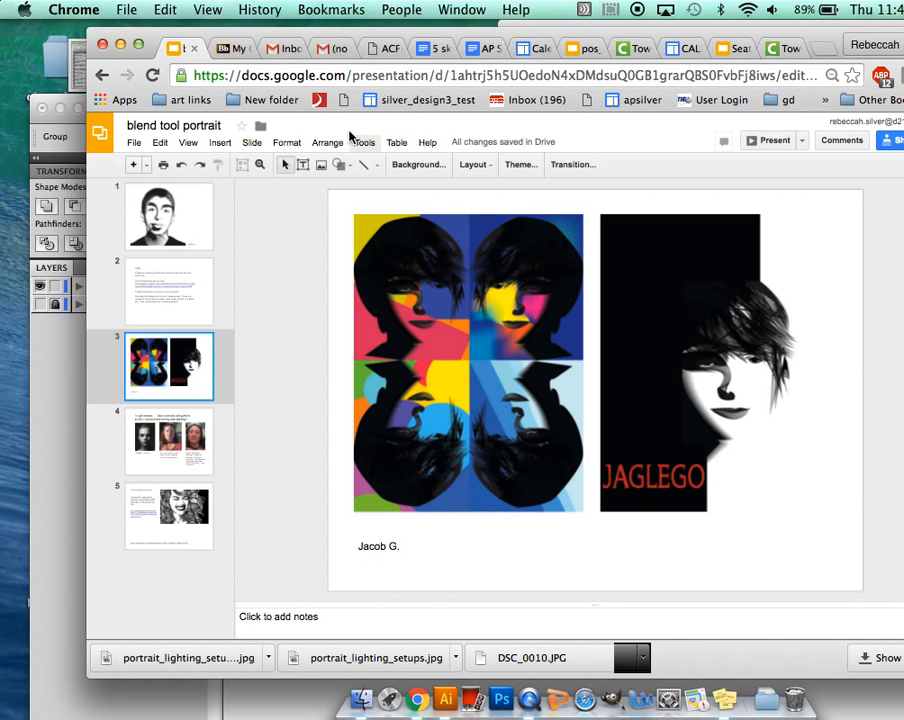
pyautogui.moveTo(379, 37); pyautogui.dragTo(320, 47)
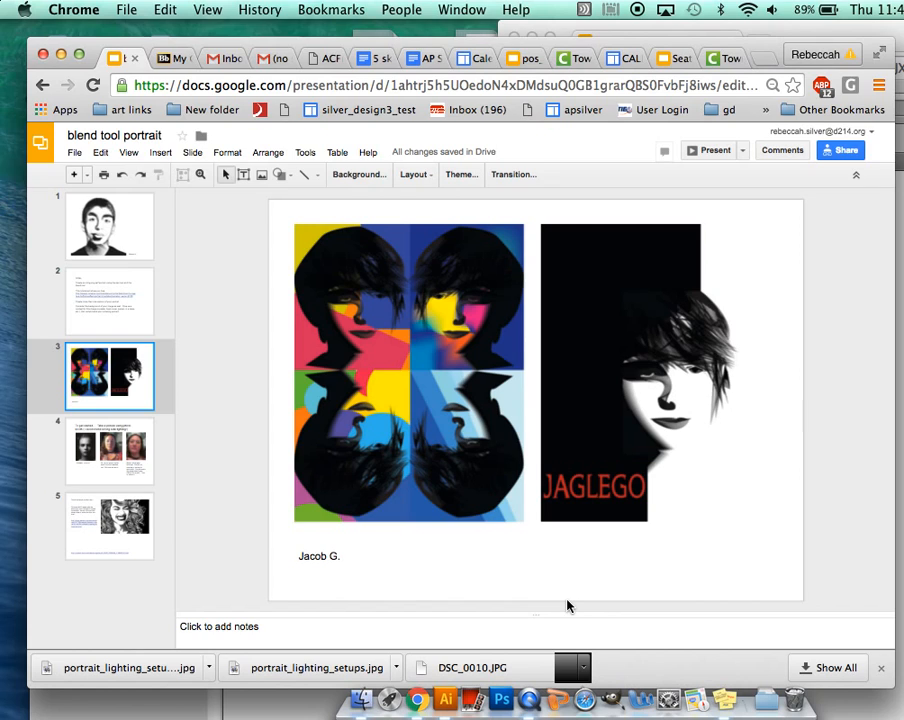
# Step: Switch to Illustrator and float the embedded photo's document in its own window clear of the application frame
pyautogui.click(446, 700)
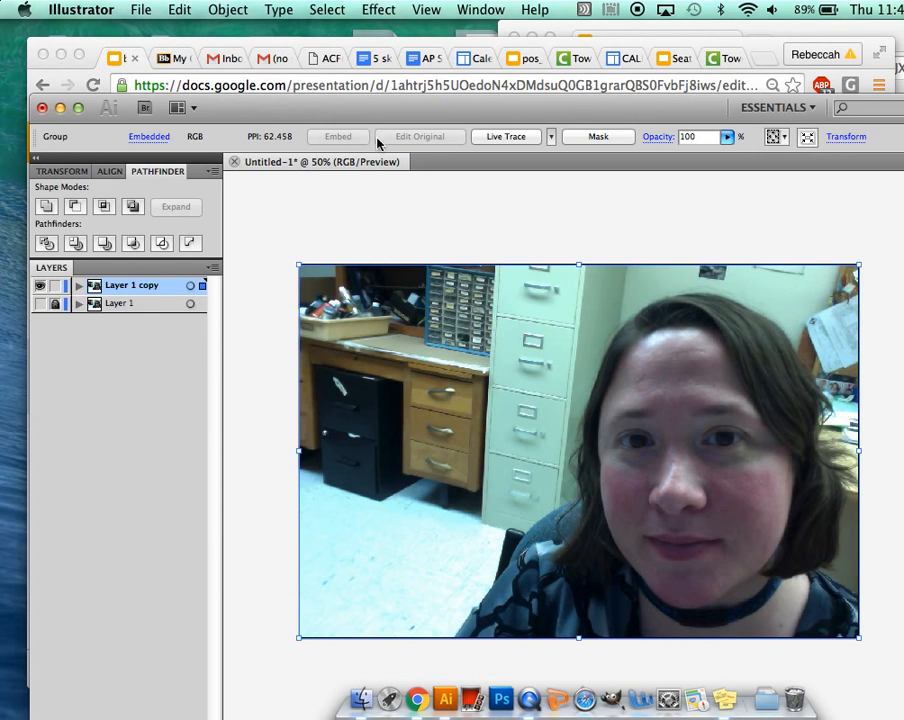
pyautogui.moveTo(360, 167); pyautogui.dragTo(155, 189)
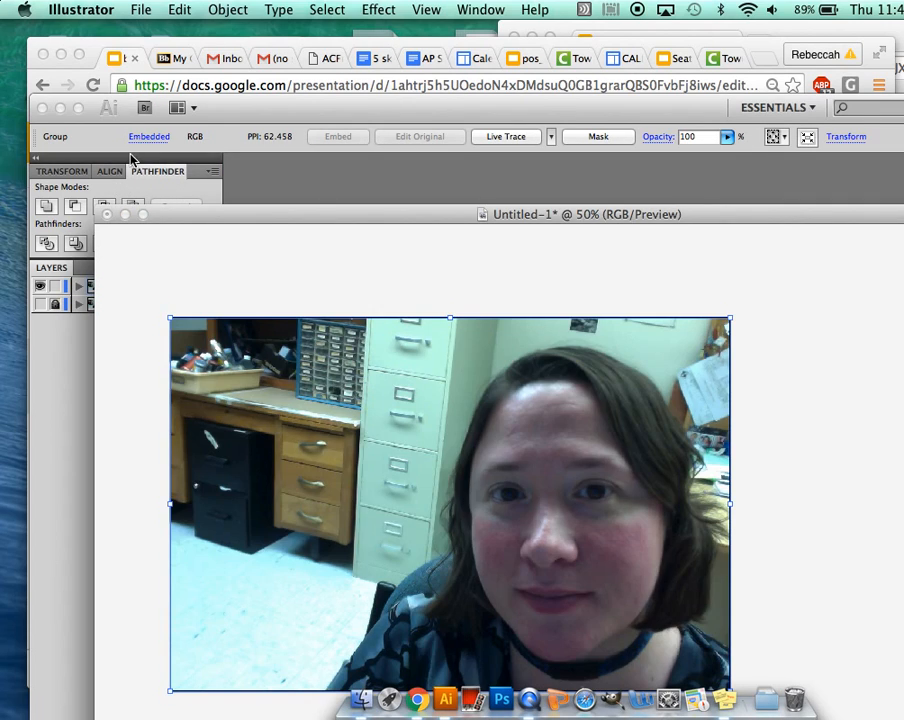
pyautogui.moveTo(260, 218); pyautogui.dragTo(194, 44)
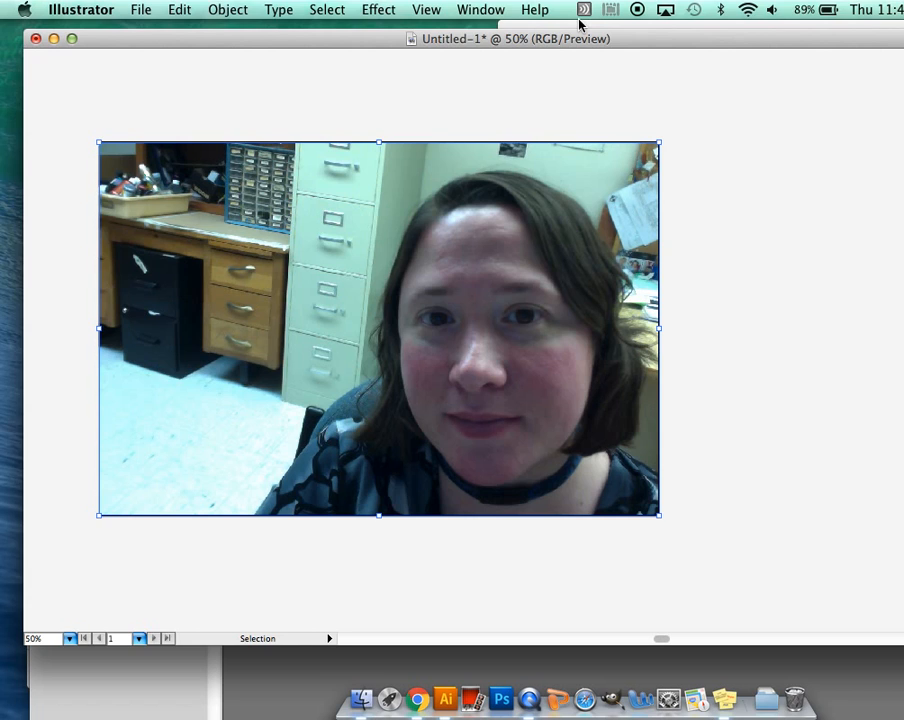
pyautogui.click(467, 8)
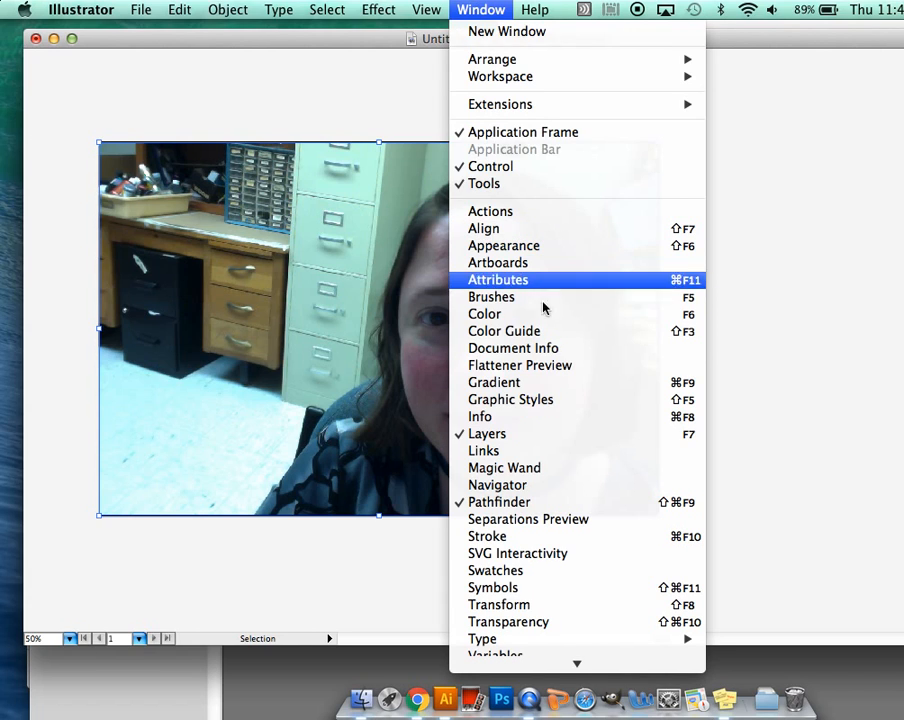
pyautogui.click(759, 348)
# Step: Detach the Layers panel and arrange it with the document window so the face in the photo stays unobstructed
pyautogui.moveTo(723, 47); pyautogui.dragTo(844, 309)
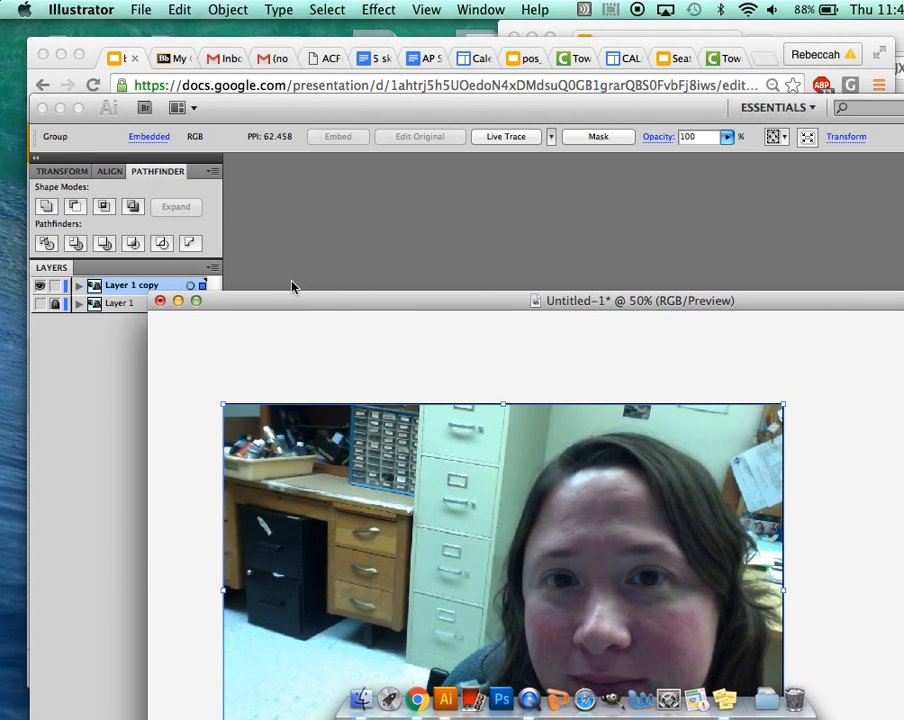
pyautogui.moveTo(105, 268); pyautogui.dragTo(250, 111)
pyautogui.moveTo(449, 299); pyautogui.dragTo(366, 123)
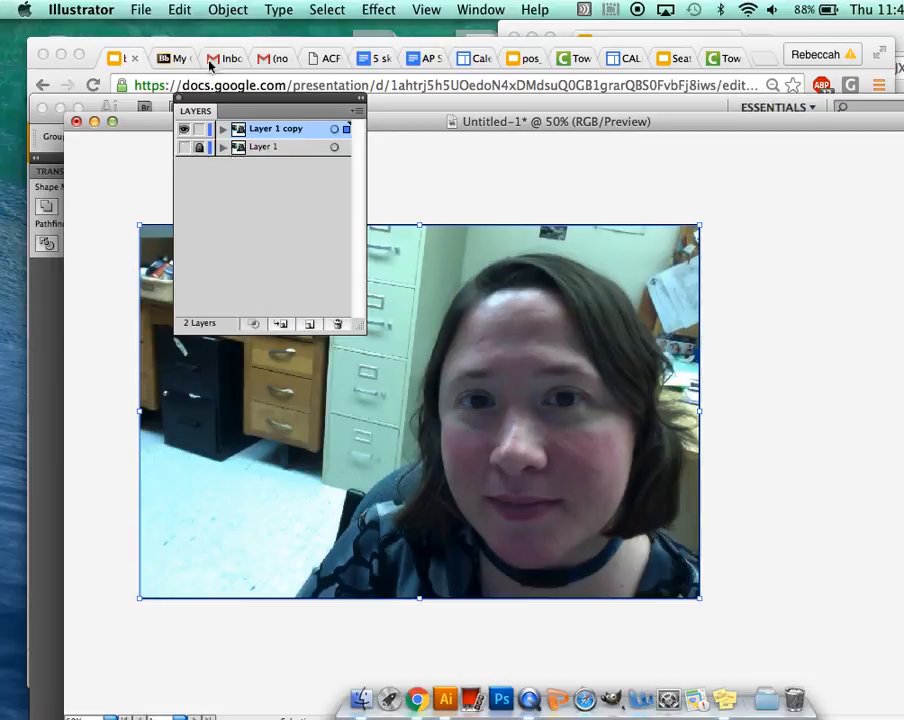
pyautogui.moveTo(246, 97); pyautogui.dragTo(100, 90)
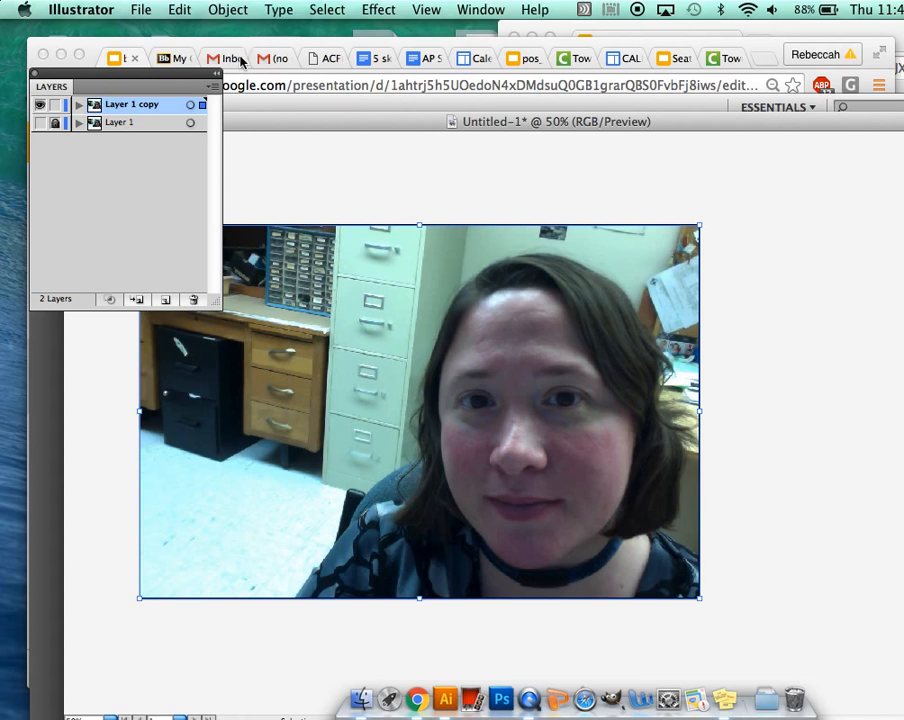
# Step: Open the Live Trace tracing options for the selected photo and set the mode to Grayscale
pyautogui.click(228, 10)
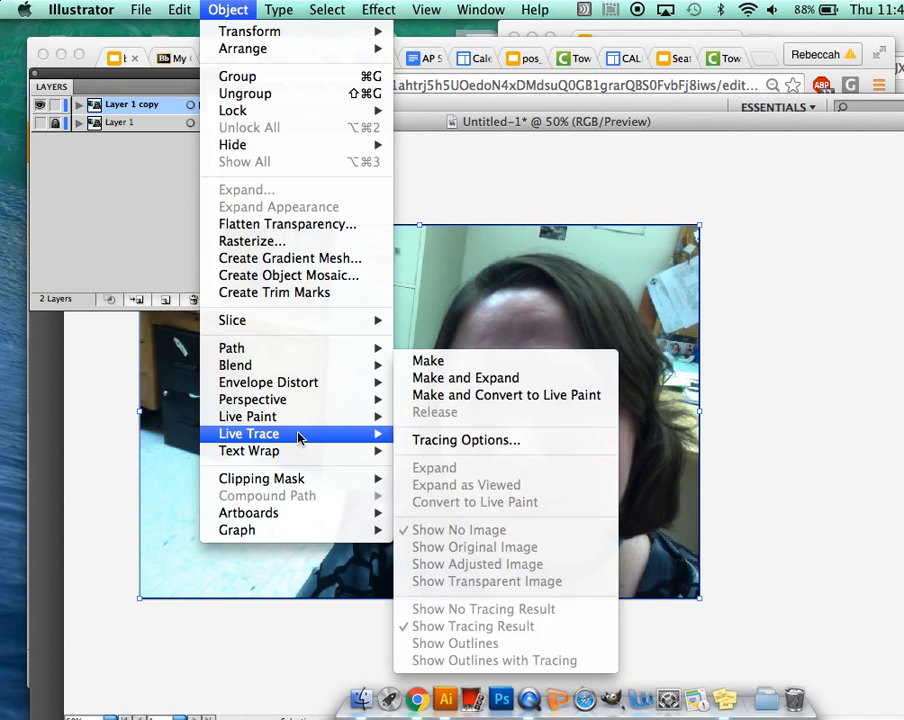
pyautogui.moveTo(333, 437)
pyautogui.moveTo(481, 8)
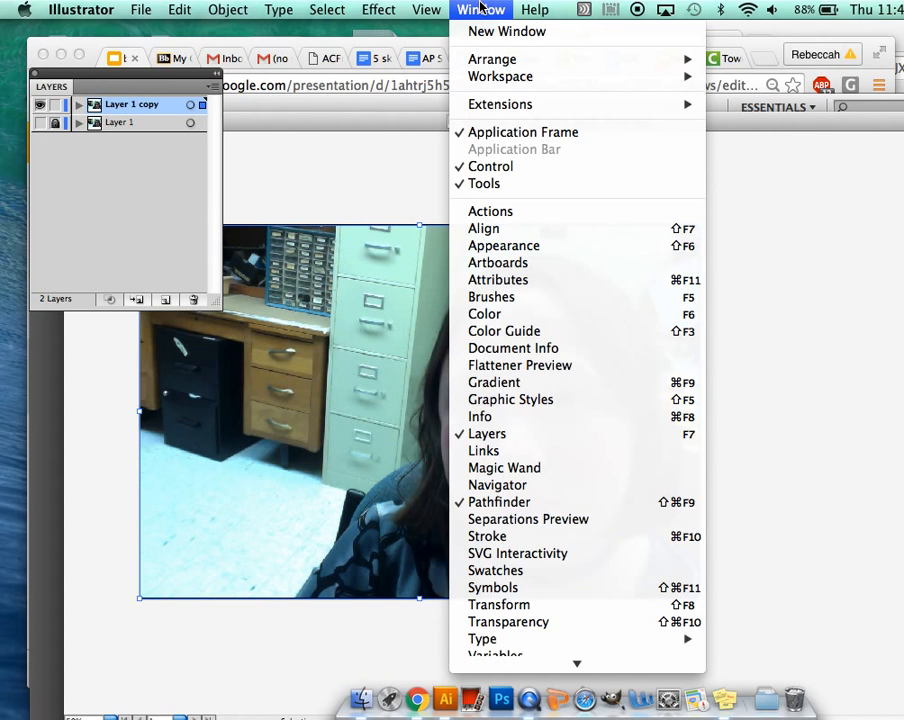
pyautogui.moveTo(228, 9)
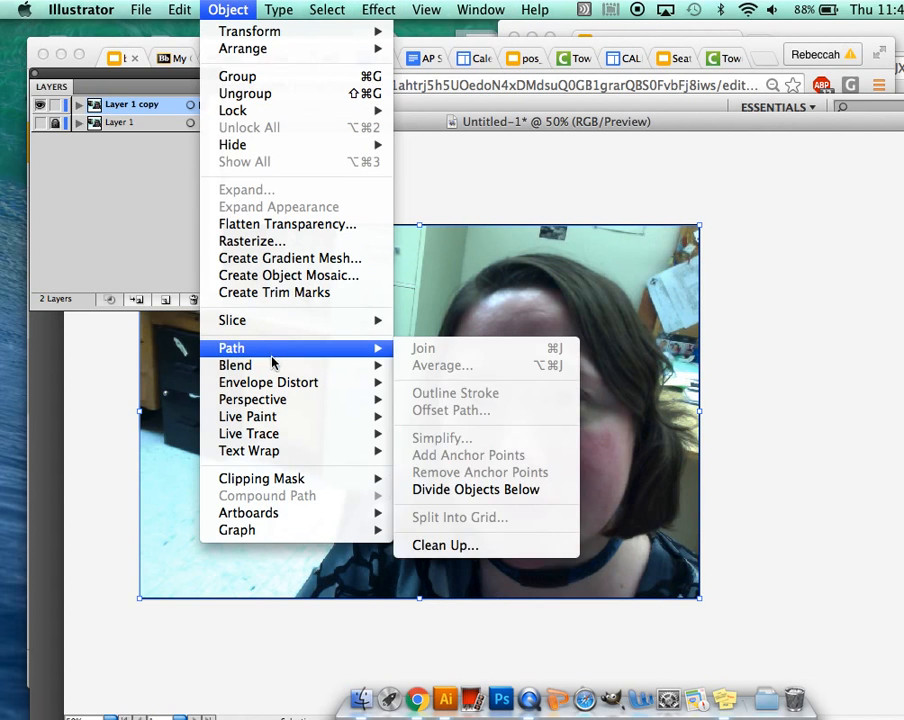
pyautogui.moveTo(275, 420)
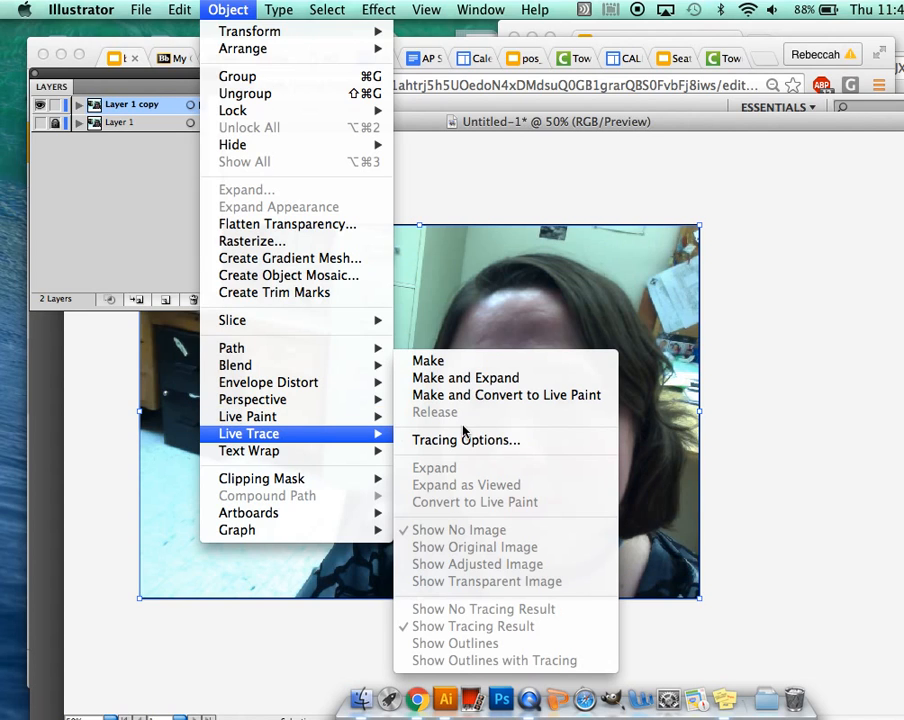
pyautogui.click(462, 440)
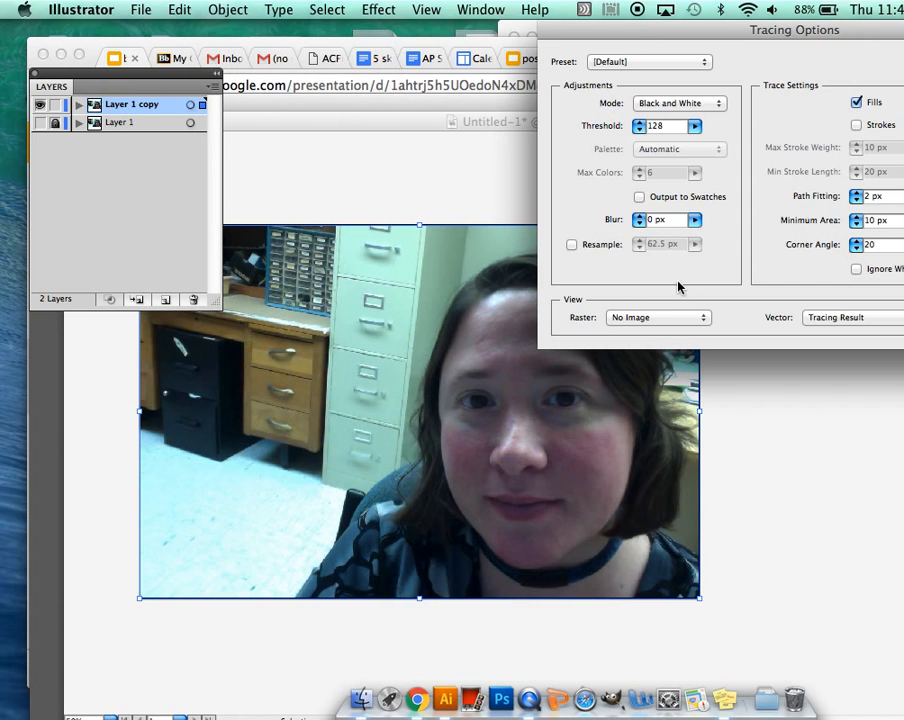
pyautogui.moveTo(721, 42)
pyautogui.mouseDown()
pyautogui.moveTo(574, 28)
pyautogui.moveTo(388, 62)
pyautogui.mouseUp()
pyautogui.click(377, 124)
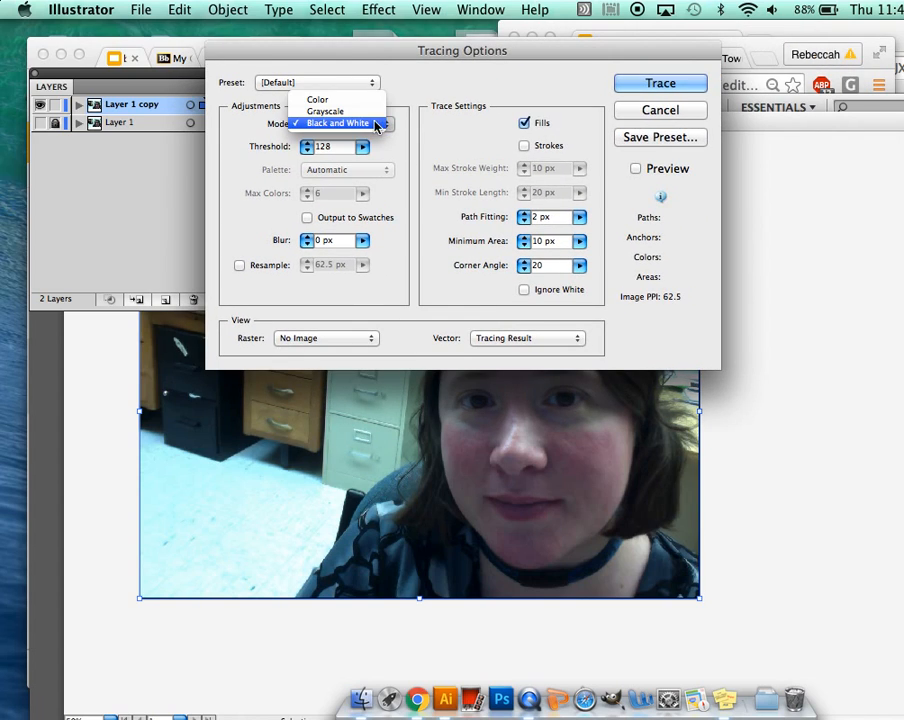
pyautogui.click(340, 111)
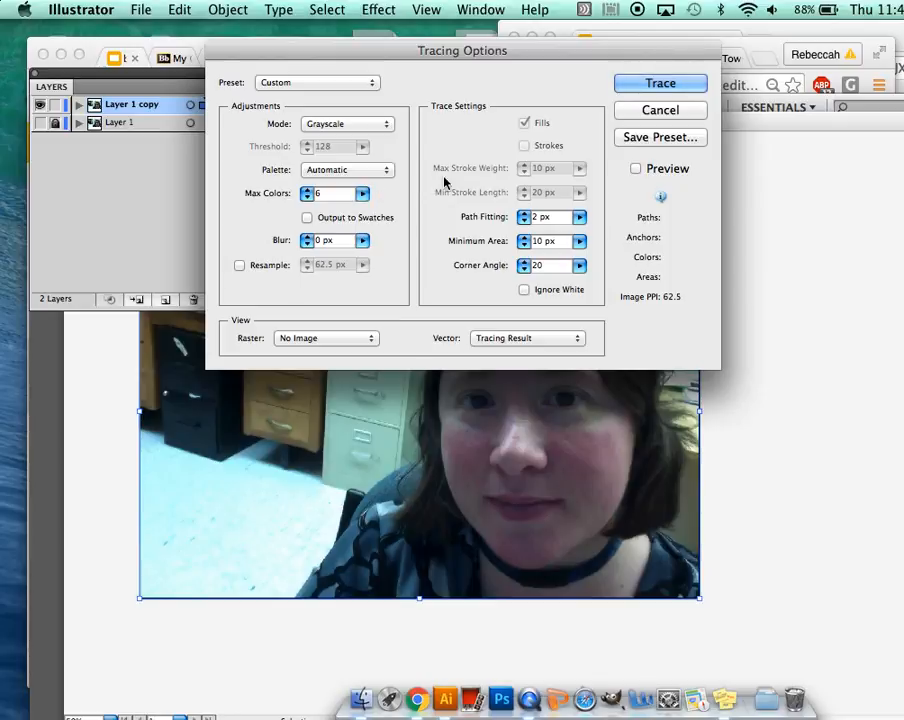
# Step: Raise the trace's maximum colors to 8, turn on the preview and move the options dialog off the photo
pyautogui.click(306, 190)
pyautogui.click(306, 190)
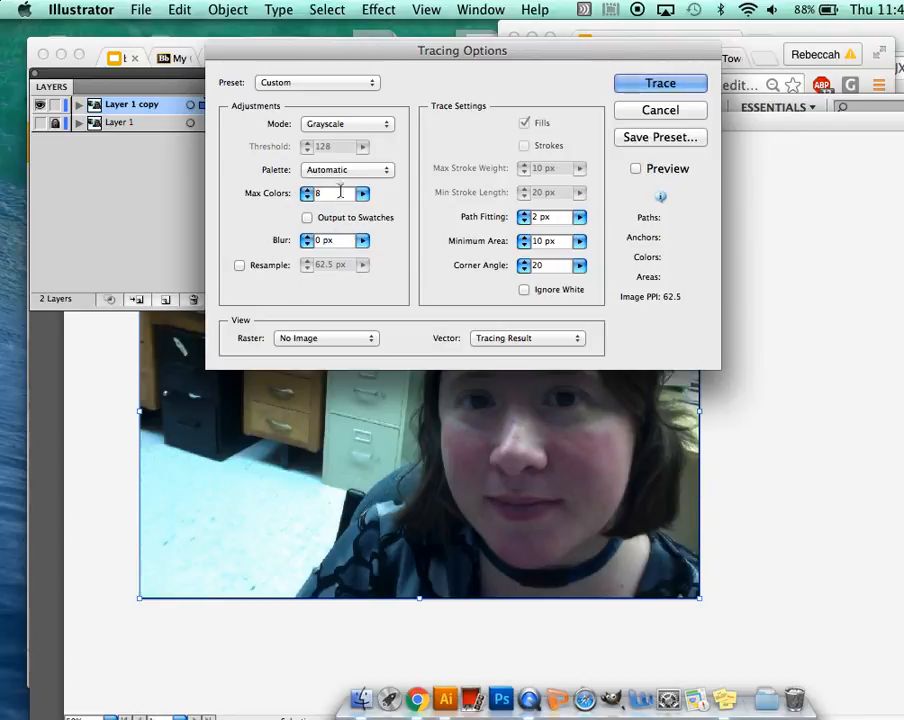
pyautogui.click(636, 169)
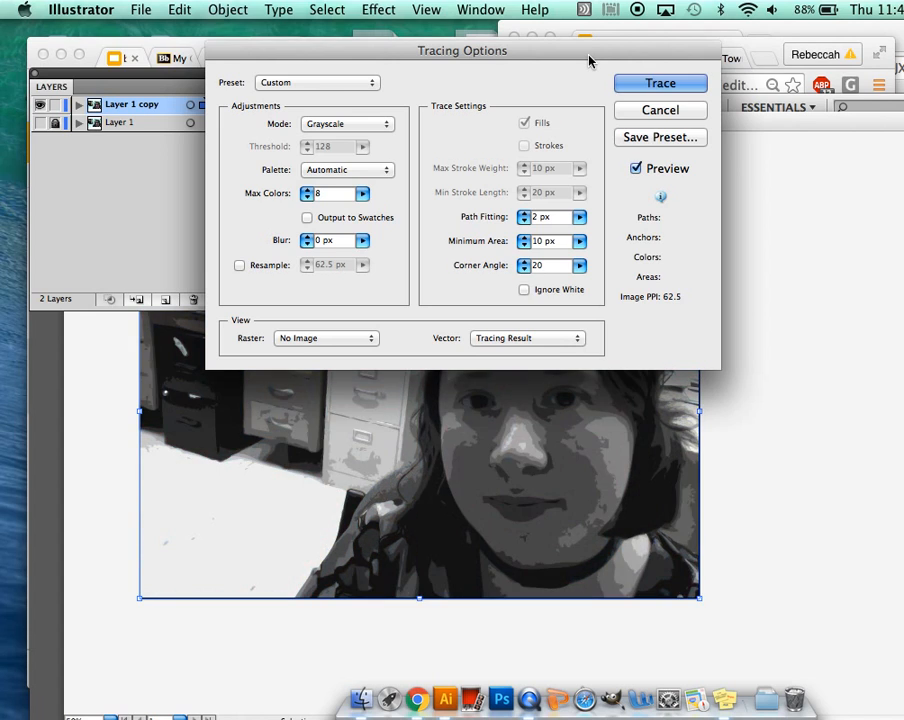
pyautogui.moveTo(560, 48)
pyautogui.mouseDown()
pyautogui.moveTo(903, 27)
pyautogui.moveTo(903, 116)
pyautogui.moveTo(903, 60)
pyautogui.mouseUp()
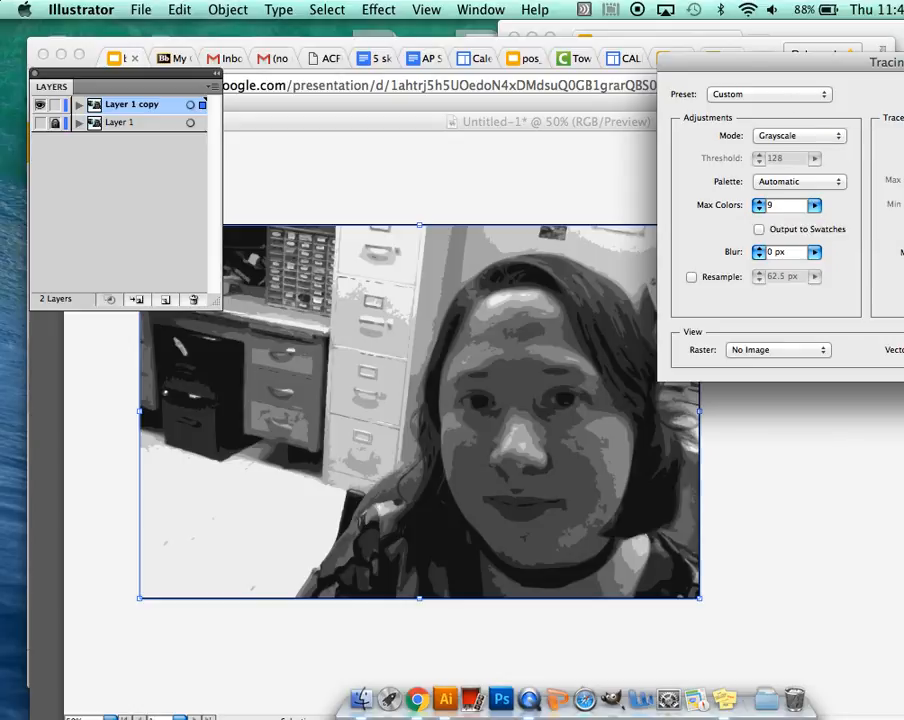
# Step: Try a maximum of 20 colors for the grayscale trace
pyautogui.click(841, 225)
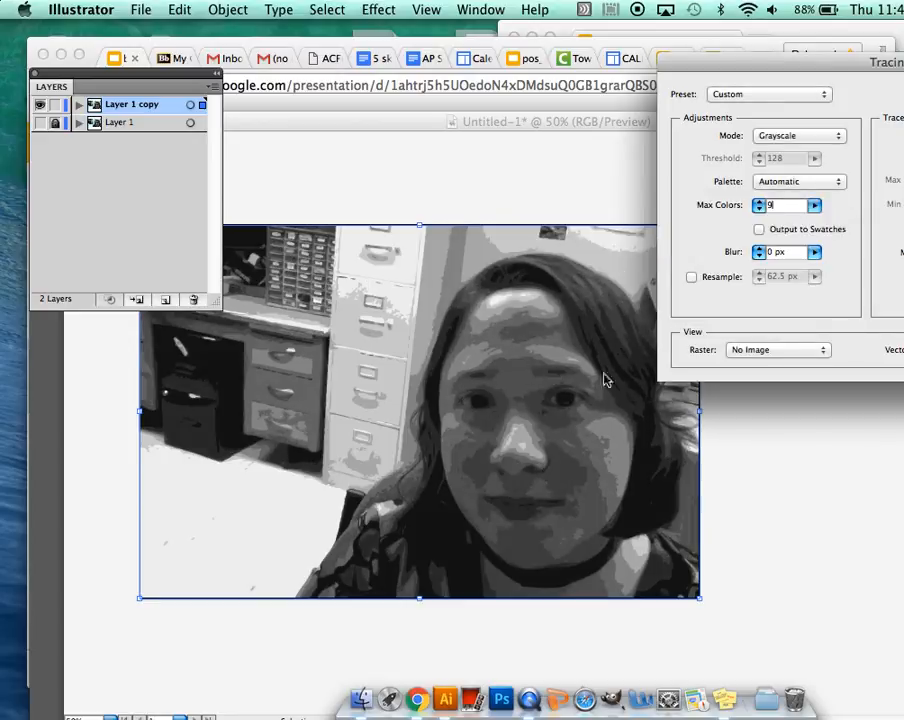
pyautogui.write('20')
pyautogui.press('Tab')
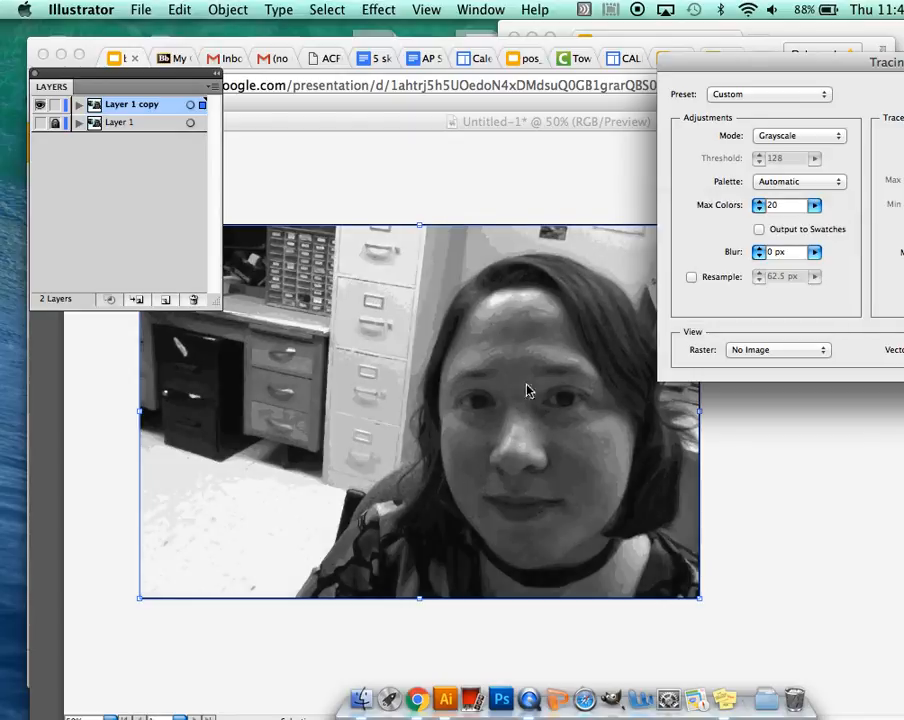
# Step: Set the maximum colors to 9 and run the grayscale trace on the photo
pyautogui.click(766, 205)
pyautogui.press('Tab')
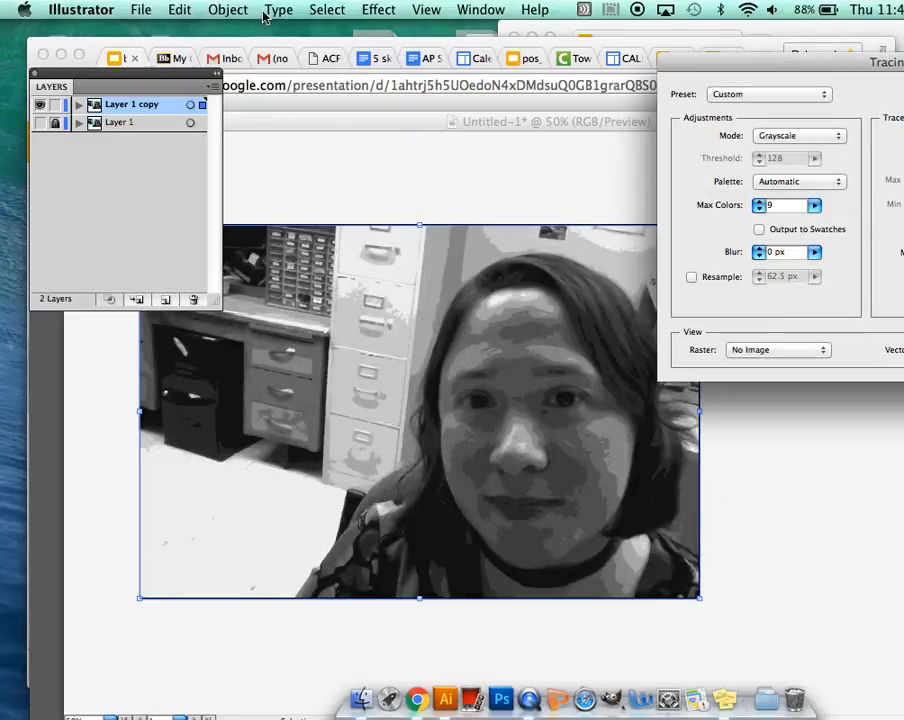
pyautogui.click(227, 10)
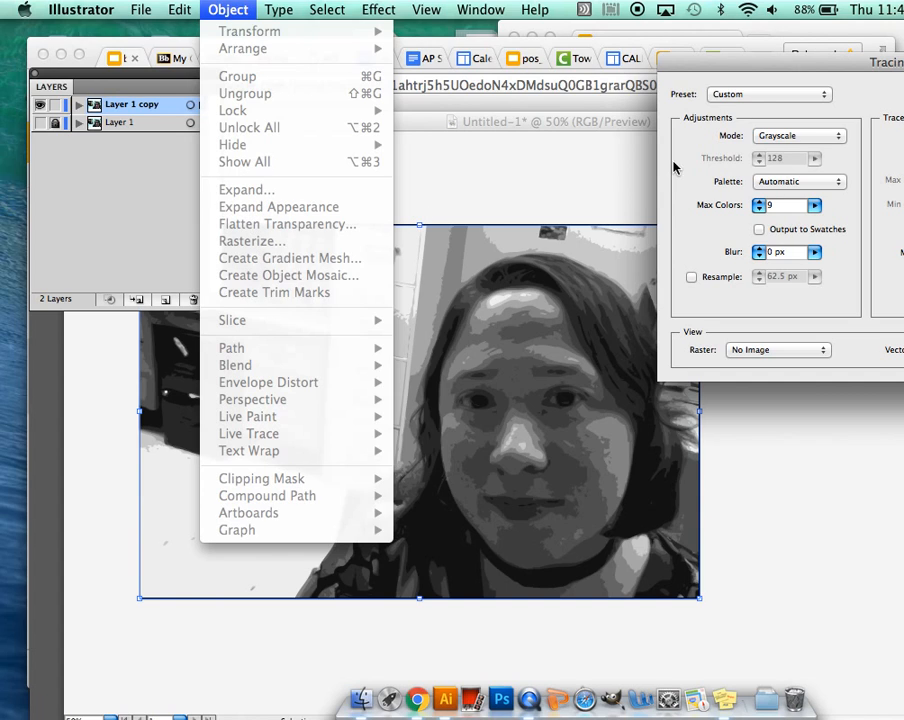
pyautogui.press('Escape')
pyautogui.press('Return')
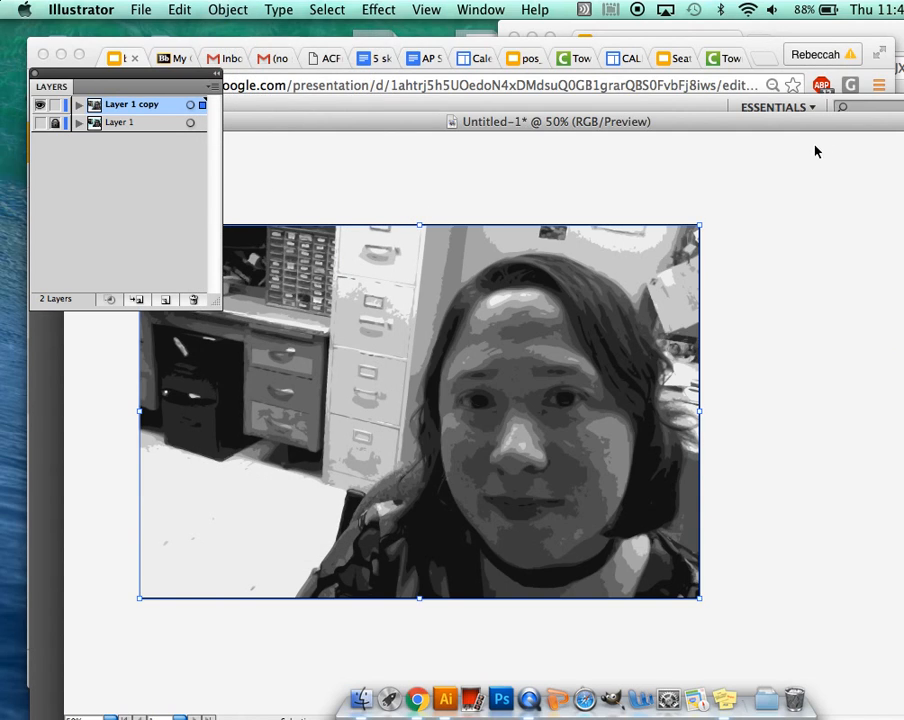
# Step: Expand the traced photo into editable paths and deselect the result
pyautogui.click(228, 10)
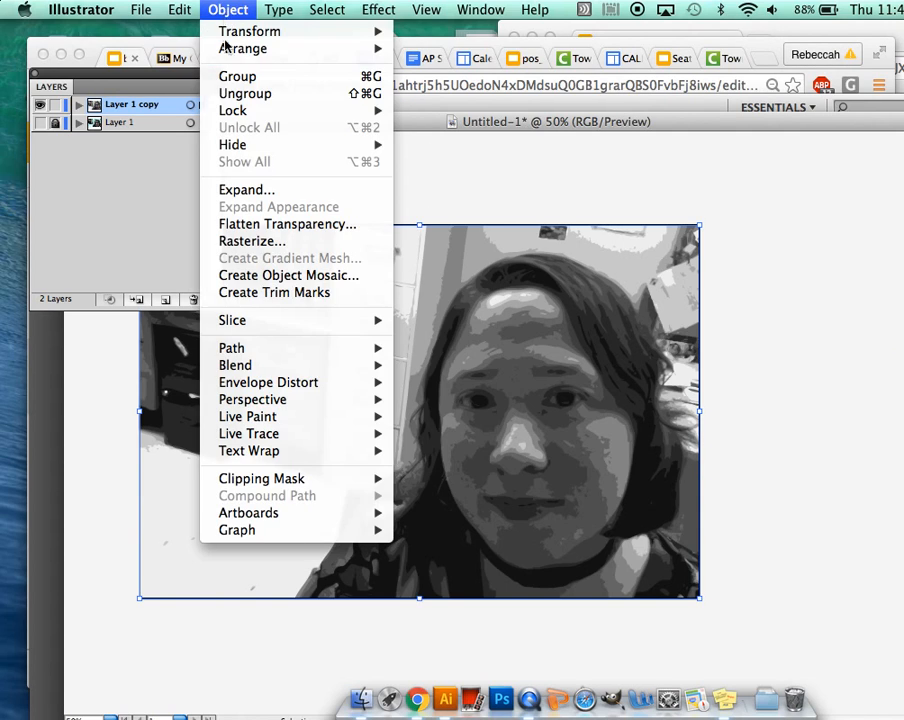
pyautogui.click(244, 191)
pyautogui.click(722, 208)
pyautogui.click(794, 278)
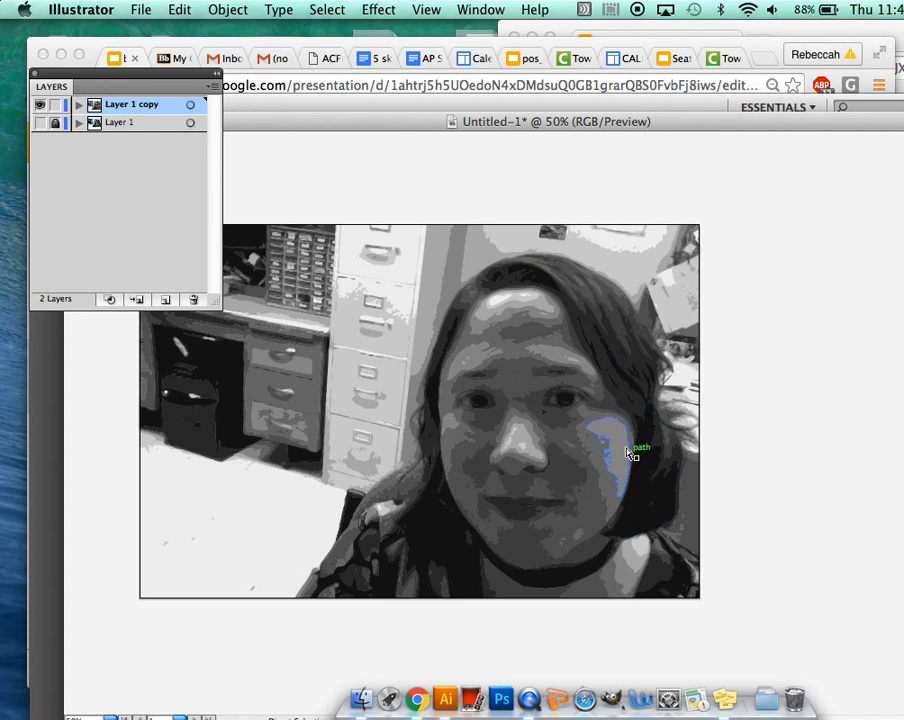
# Step: Select the dark hair shape beside the face, try deleting it and undo the deletion
pyautogui.click(627, 407)
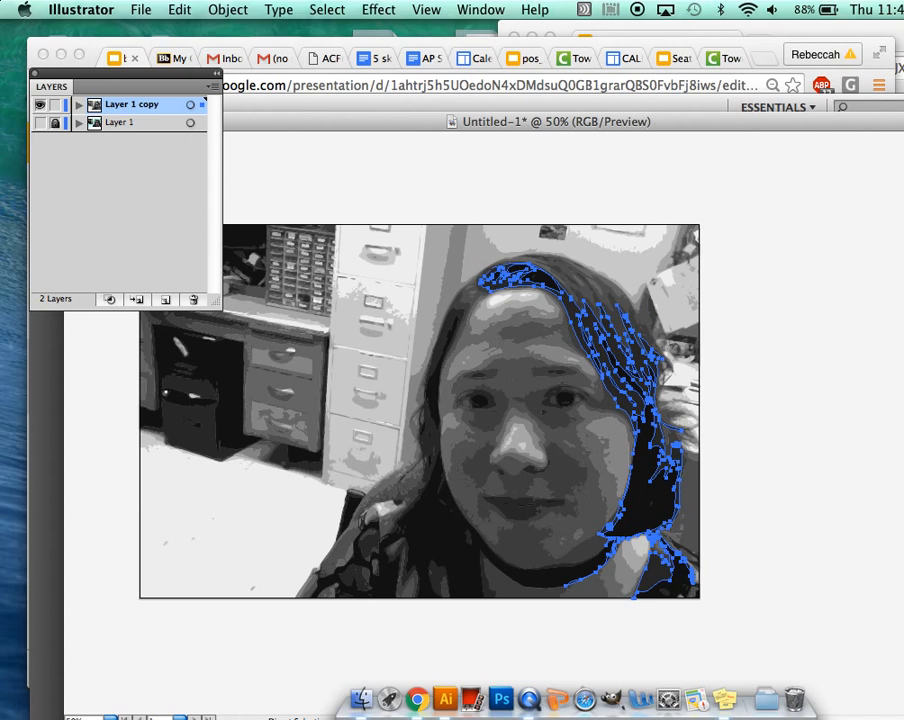
pyautogui.press('Delete')
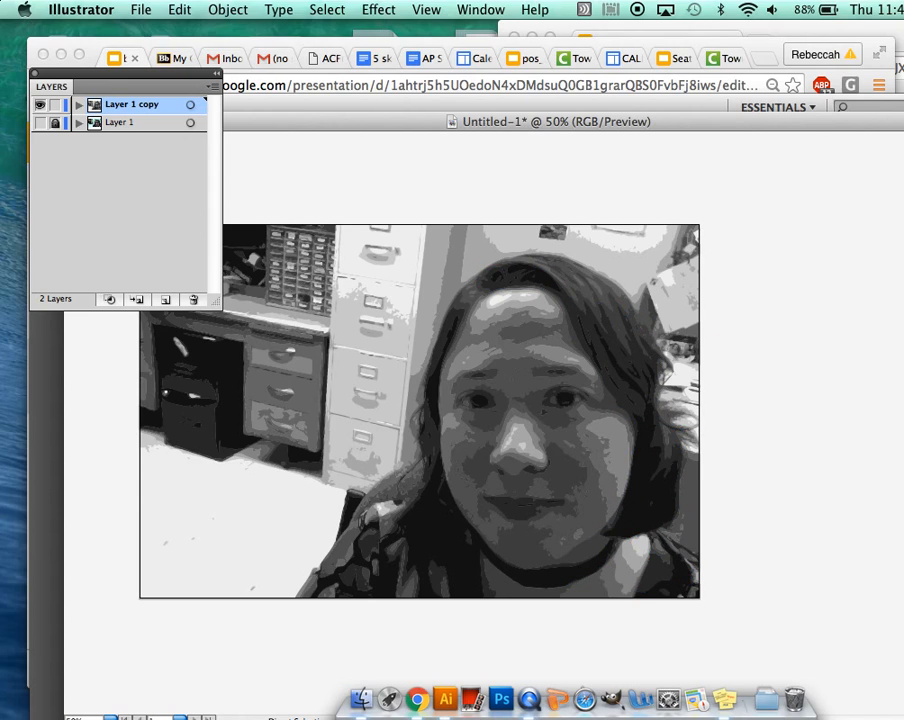
pyautogui.hotkey('ctrl', 'z')
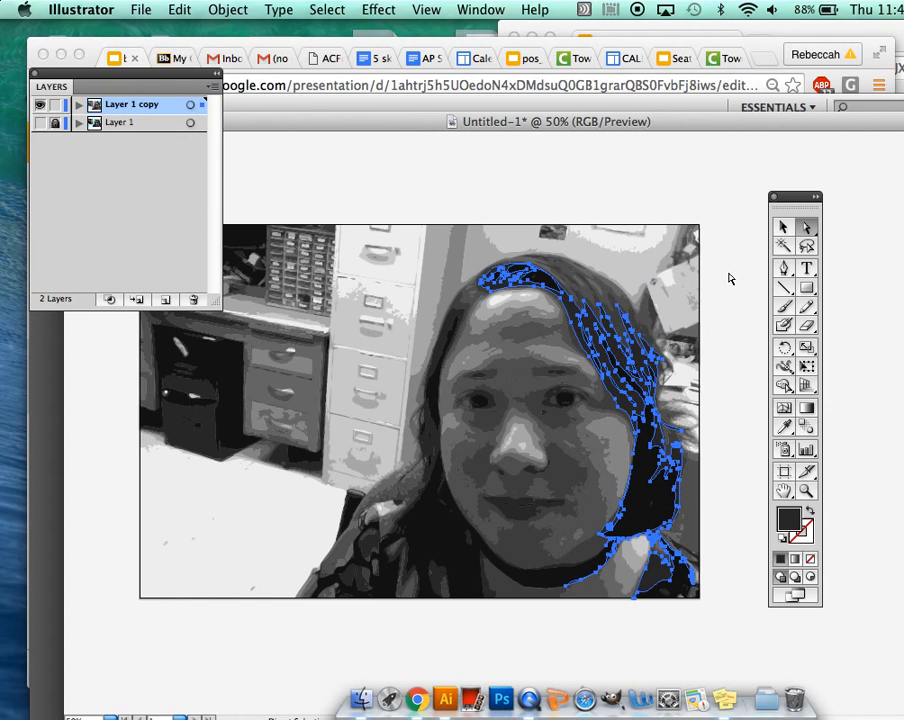
# Step: Recolor the selected dark hair shape pure black (000000) and deselect it
pyautogui.doubleClick(788, 519)
pyautogui.moveTo(487, 378)
pyautogui.mouseDown()
pyautogui.moveTo(564, 413)
pyautogui.moveTo(560, 403)
pyautogui.moveTo(558, 412)
pyautogui.mouseUp()
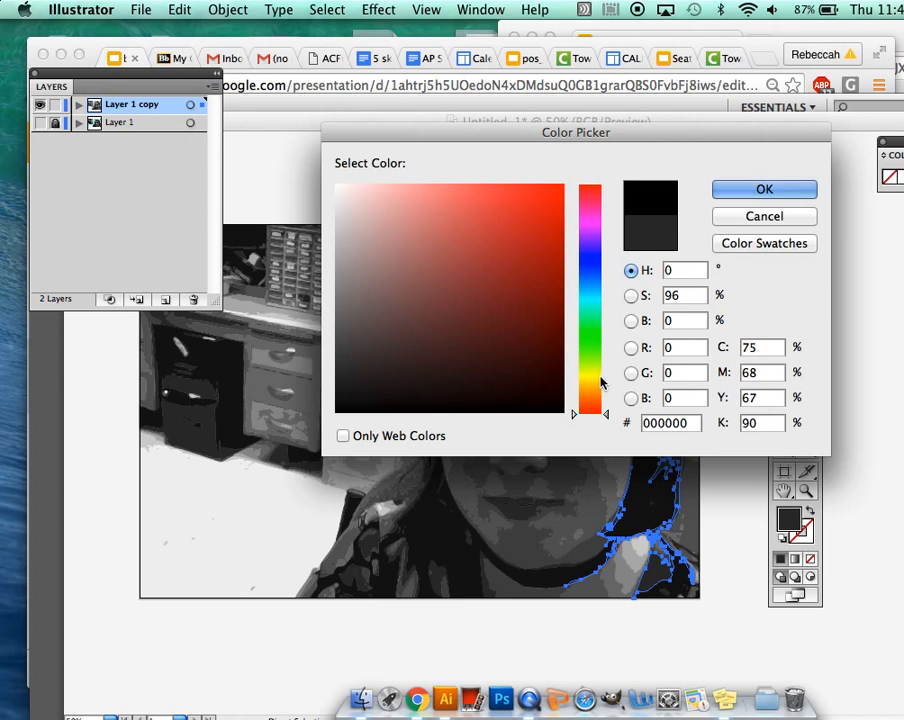
pyautogui.click(749, 188)
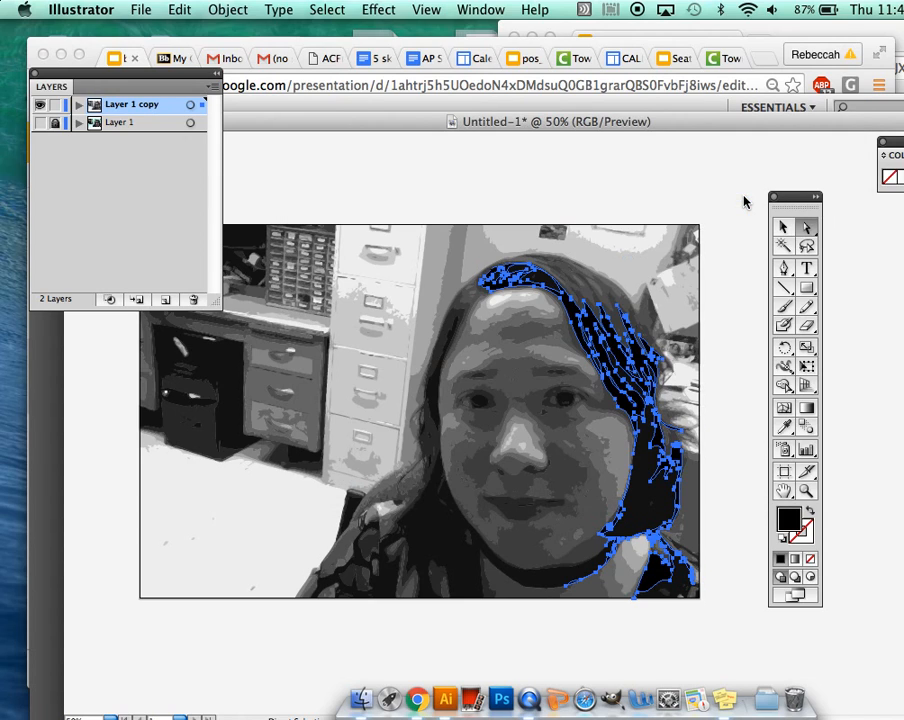
pyautogui.click(777, 232)
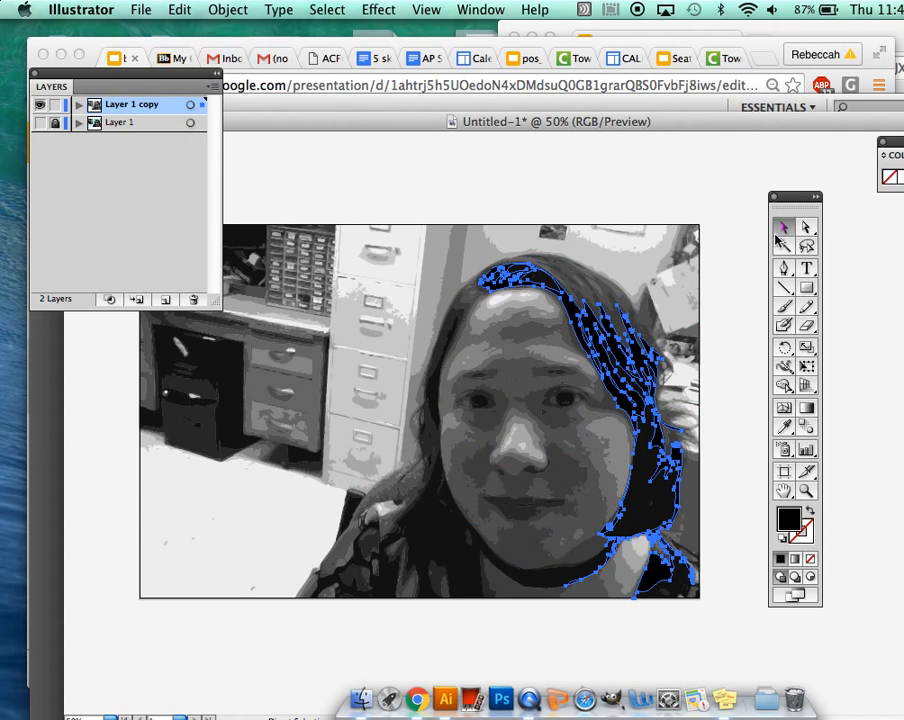
pyautogui.click(739, 187)
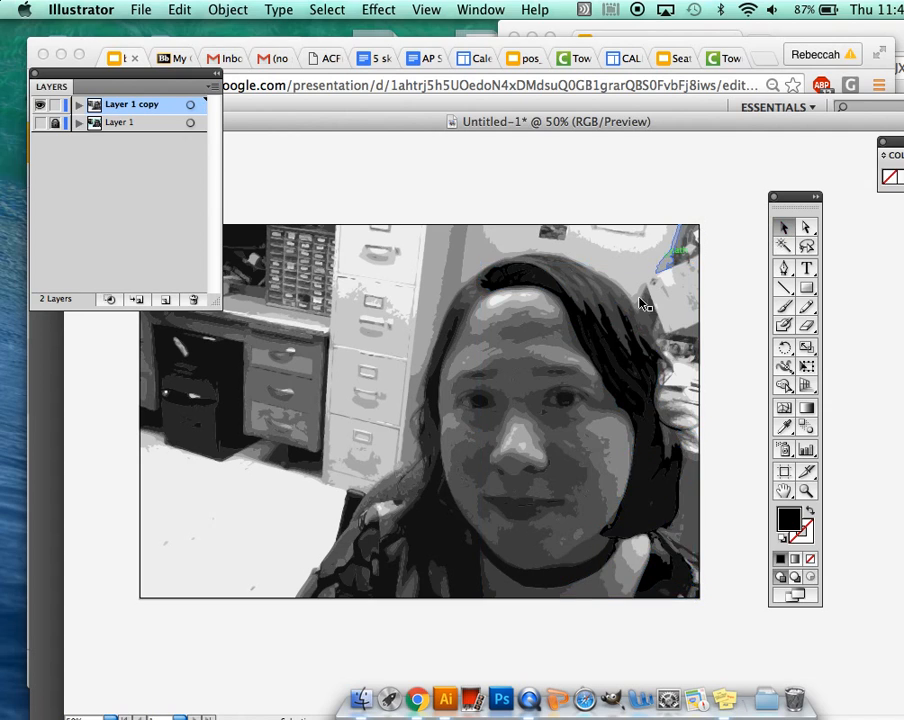
# Step: Select the whole traced artwork, deselect it, and pick only the lower-face shape with the Direct Selection tool
pyautogui.click(533, 477)
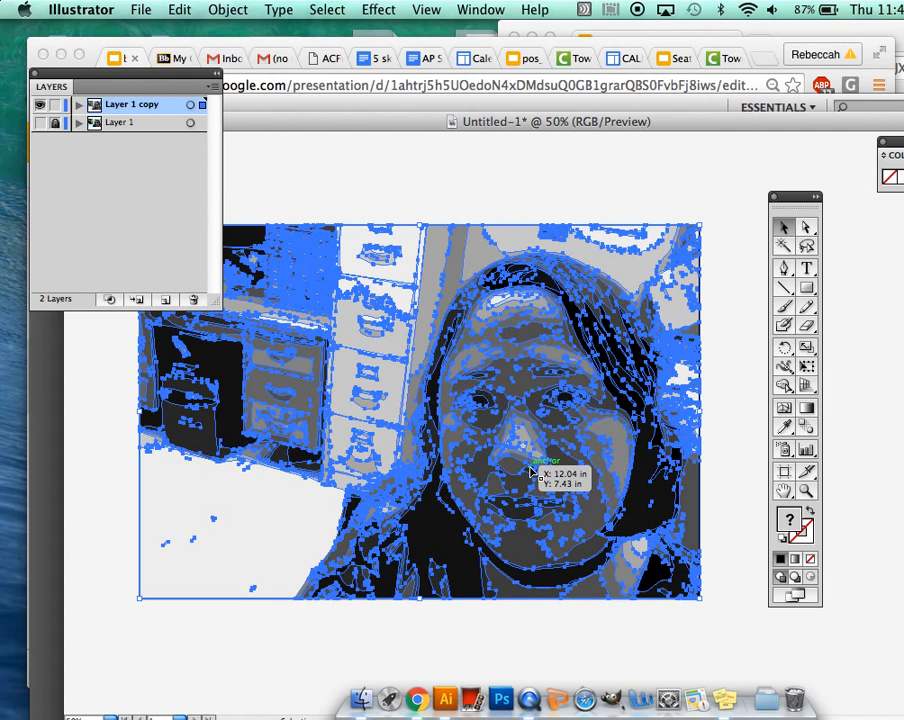
pyautogui.click(749, 434)
pyautogui.click(806, 227)
pyautogui.click(536, 475)
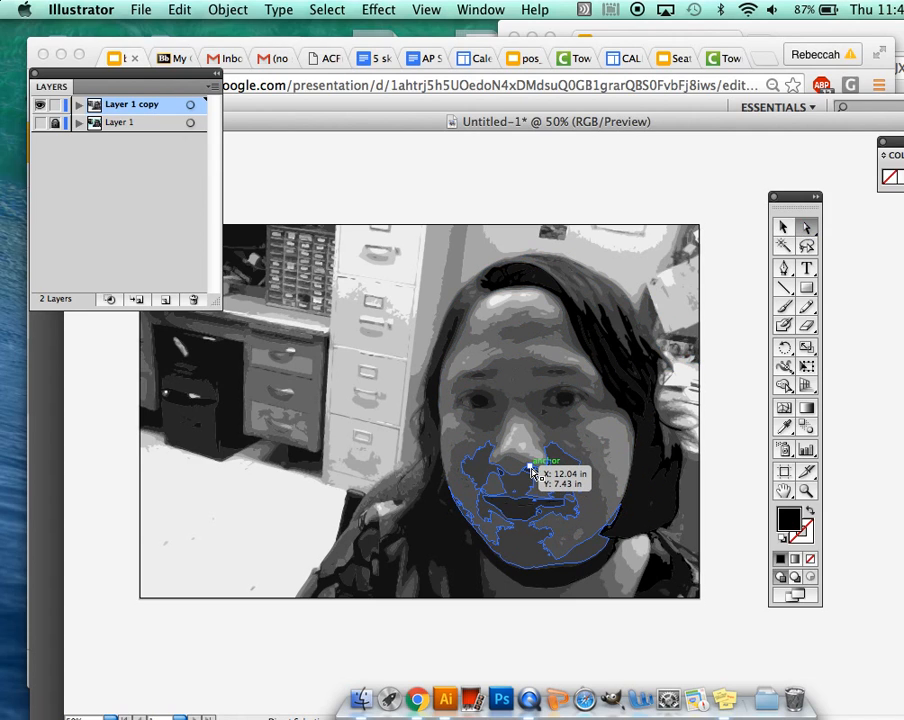
# Step: Deselect the face shape, then recolor the dark nostril shape under the right side of the nose near-black (020000)
pyautogui.click(533, 473)
pyautogui.click(724, 461)
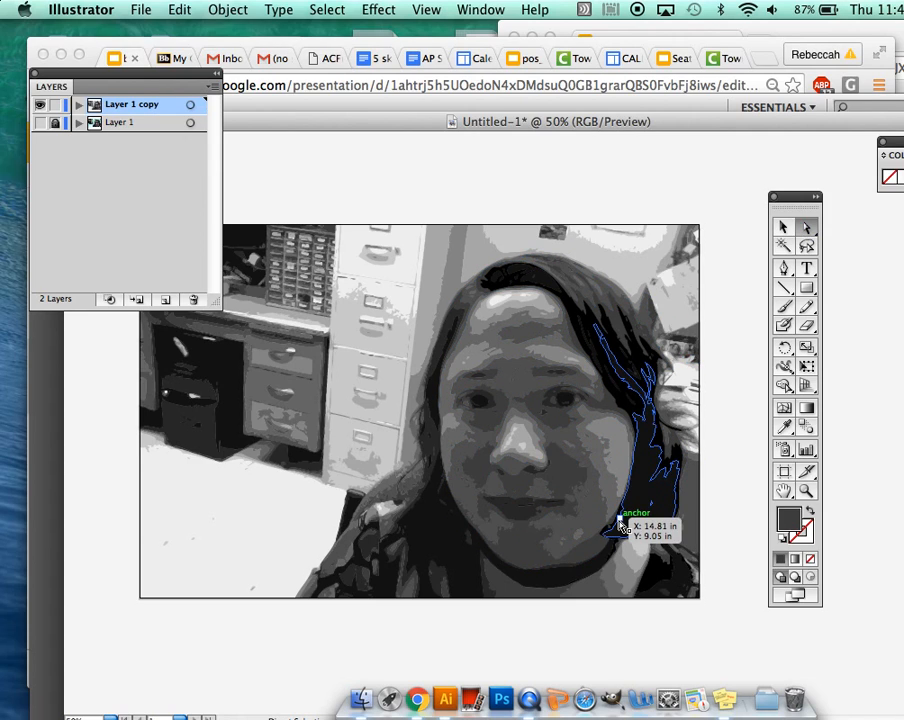
pyautogui.press('super+minus')
pyautogui.press('super+minus')
pyautogui.press('super+minus')
pyautogui.press('super+plus')
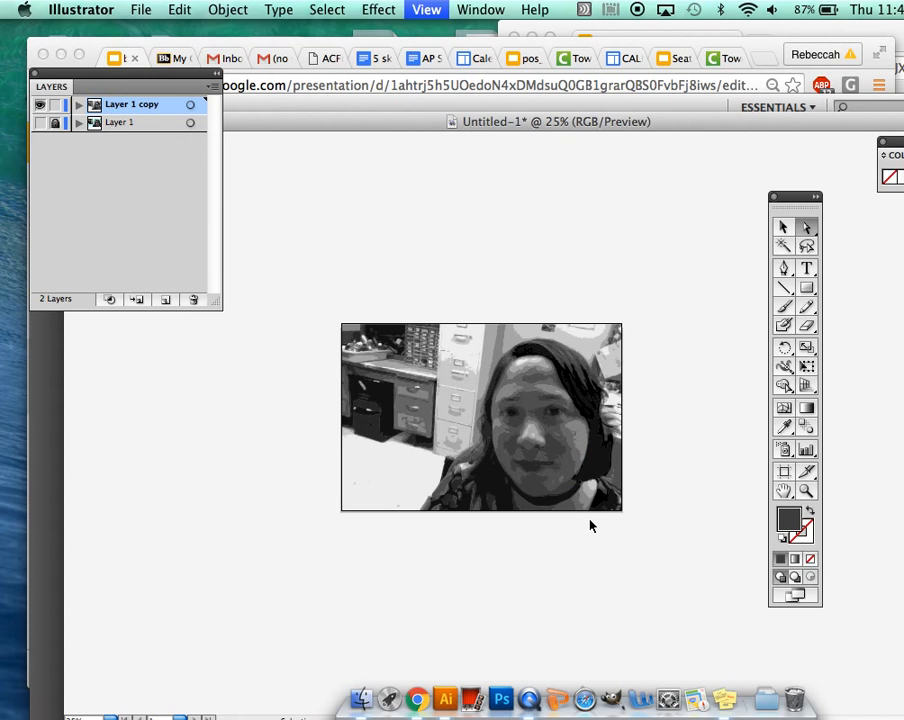
pyautogui.press('super+plus')
pyautogui.press('super+plus')
pyautogui.press('super+plus')
pyautogui.scroll(-2, 585, 490)
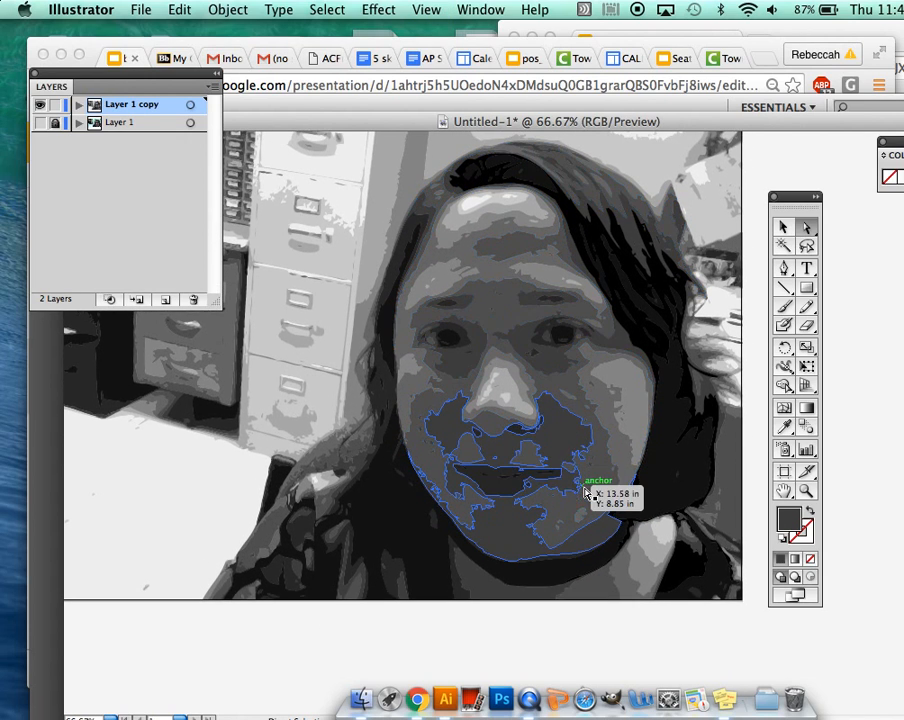
pyautogui.click(517, 429)
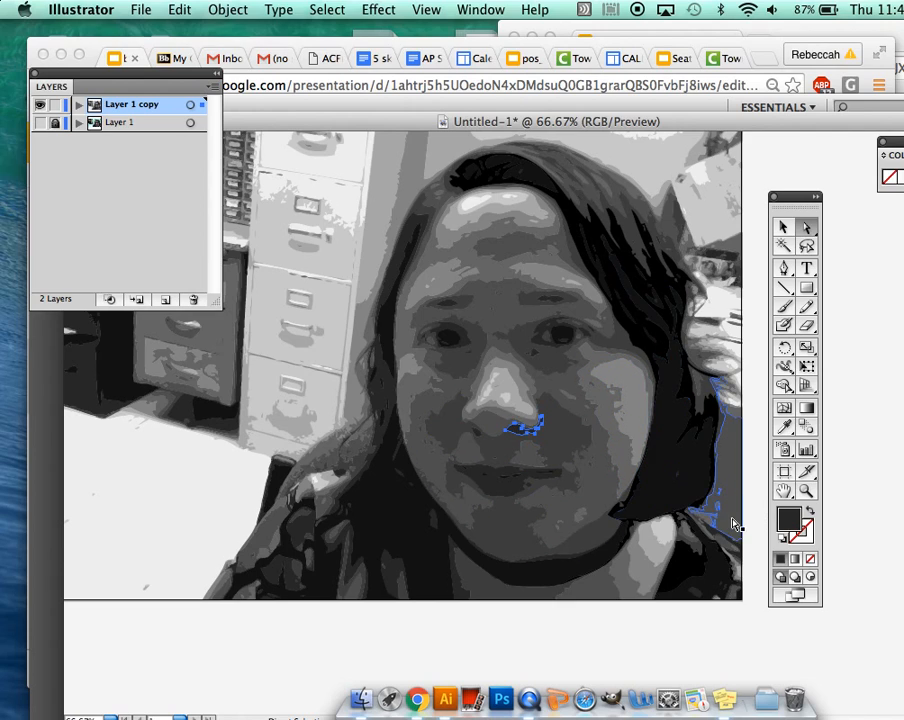
pyautogui.doubleClick(789, 517)
pyautogui.moveTo(560, 410)
pyautogui.mouseDown()
pyautogui.moveTo(539, 404)
pyautogui.moveTo(570, 410)
pyautogui.moveTo(557, 411)
pyautogui.mouseUp()
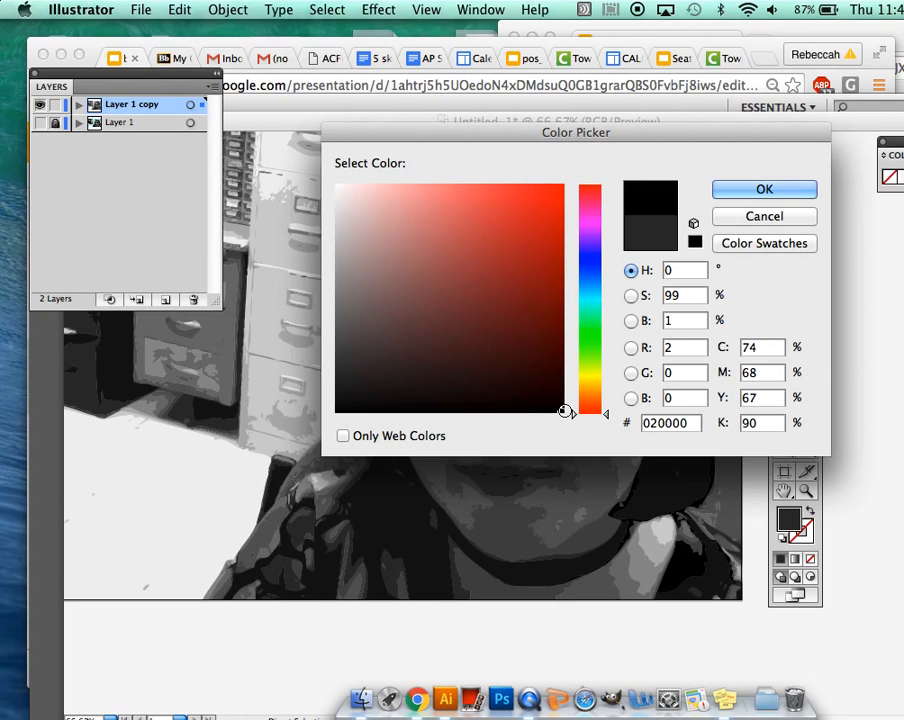
pyautogui.click(764, 189)
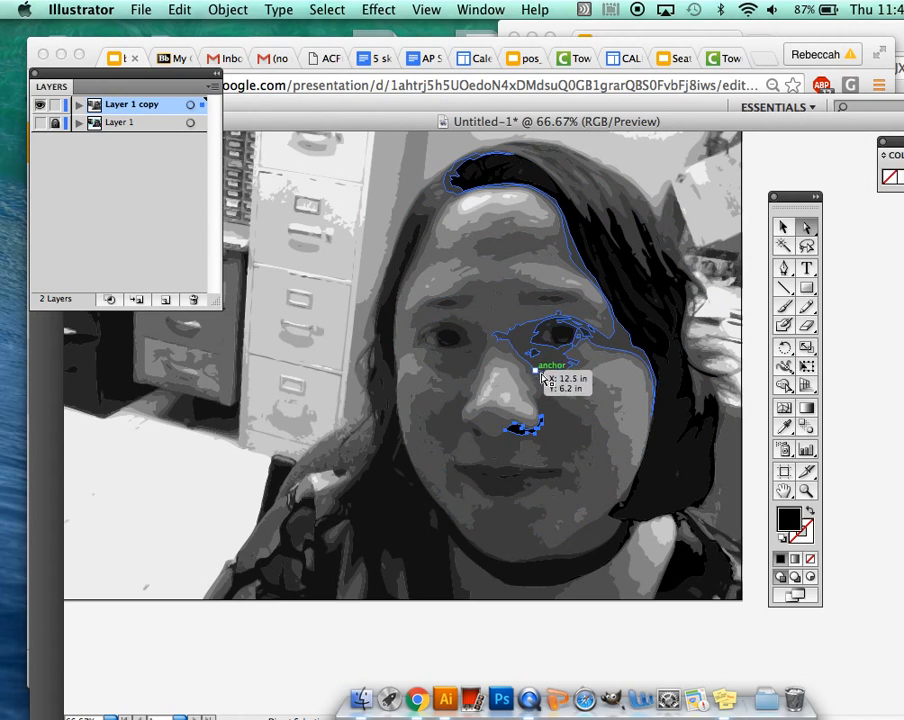
# Step: Try to recolor the small nostril shape under the left side of the nose near-black (070000) and undo the color change
pyautogui.click(476, 432)
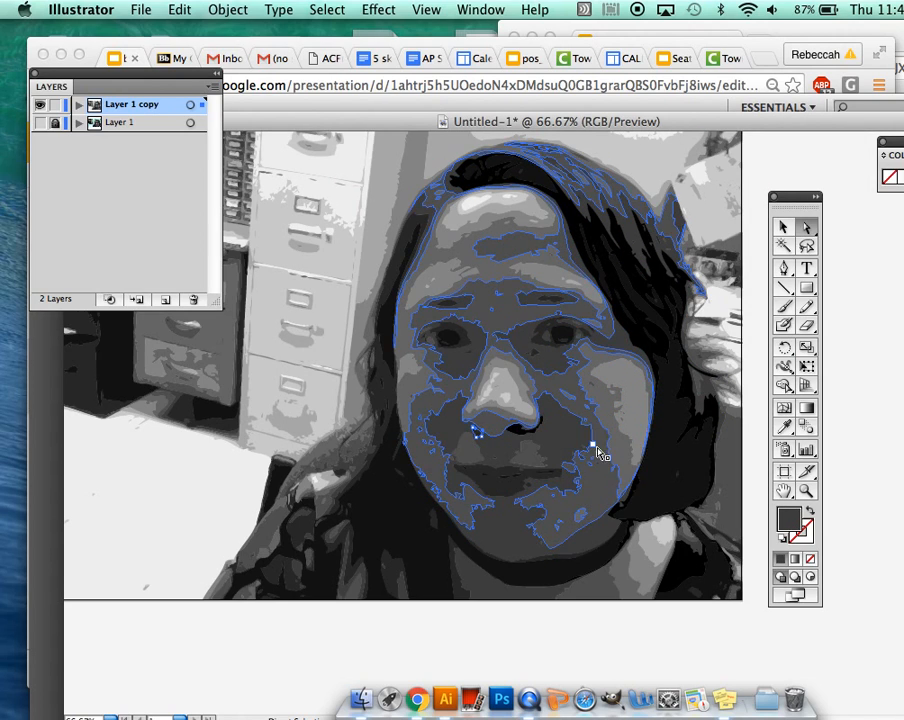
pyautogui.doubleClick(797, 525)
pyautogui.moveTo(554, 398); pyautogui.dragTo(563, 412)
pyautogui.click(558, 408)
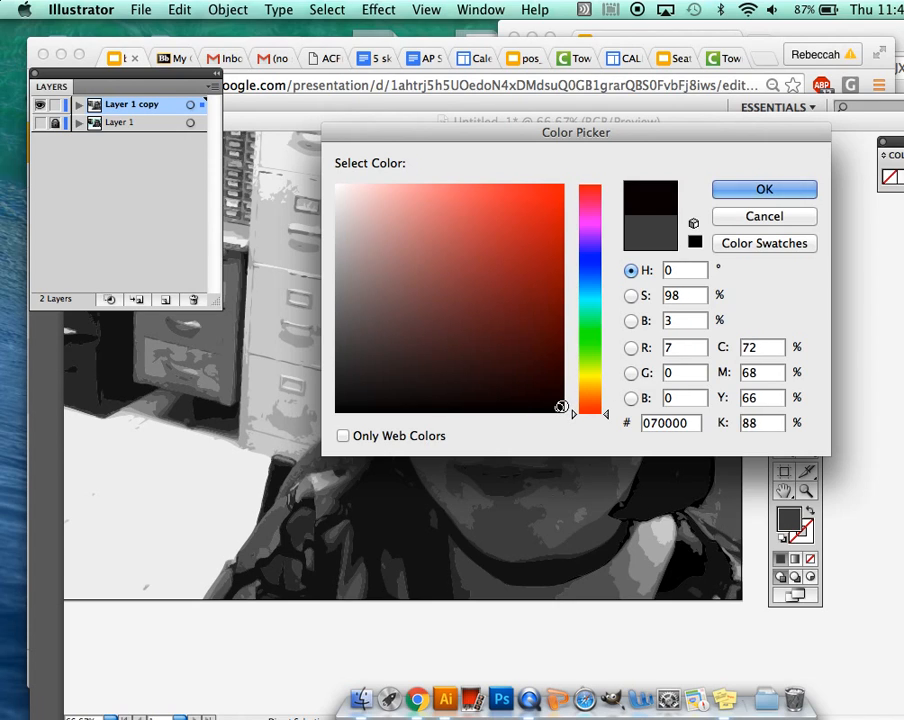
pyautogui.click(788, 192)
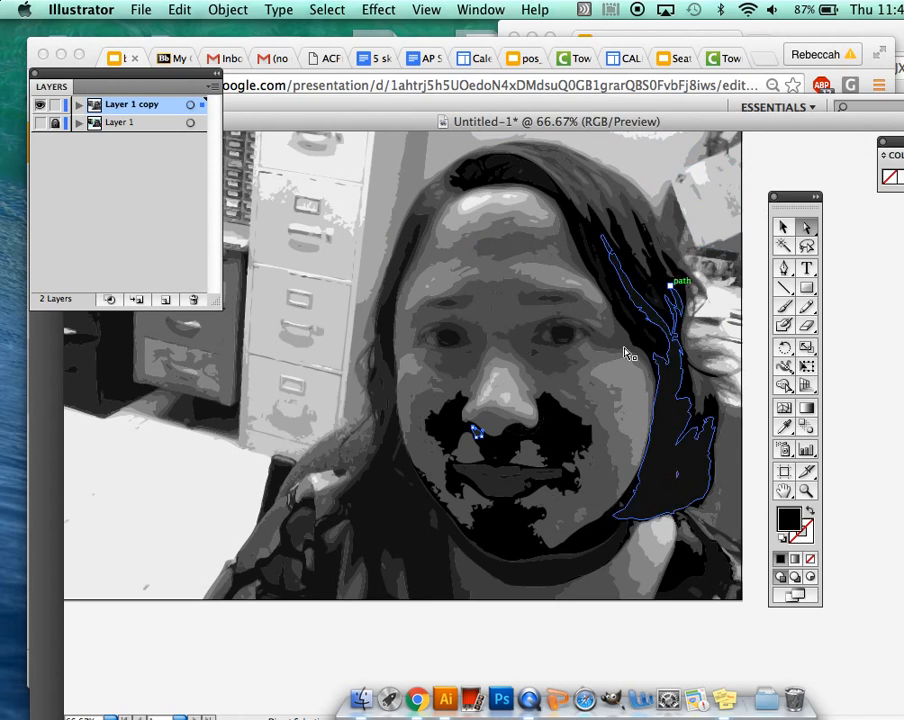
pyautogui.click(179, 9)
pyautogui.click(190, 28)
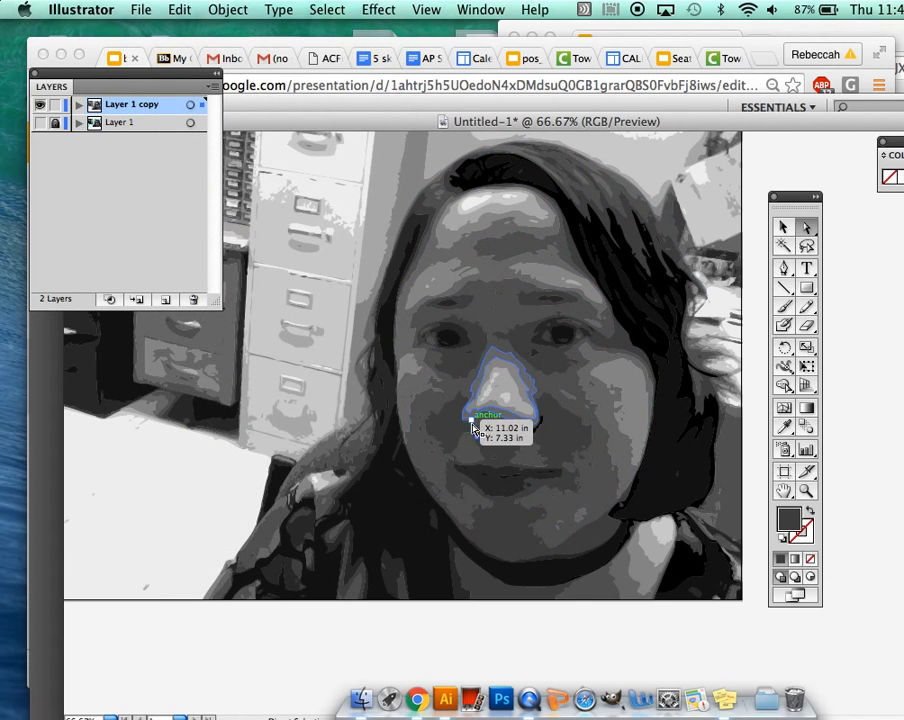
# Step: Try the left nostril recolor again with near-black 020000 and undo that color change
pyautogui.doubleClick(789, 521)
pyautogui.moveTo(509, 399); pyautogui.dragTo(578, 412)
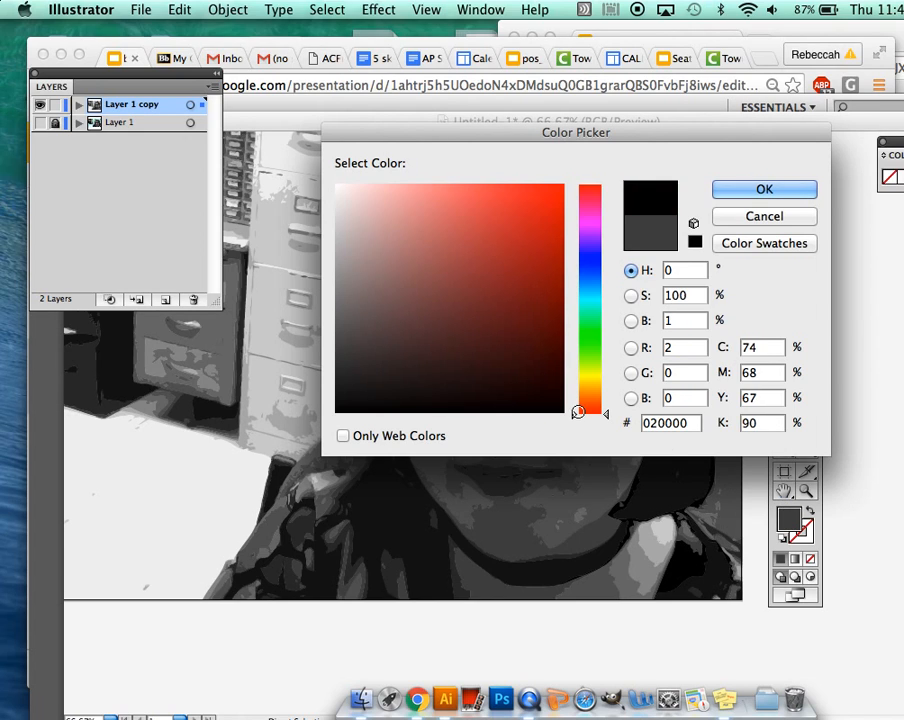
pyautogui.click(764, 189)
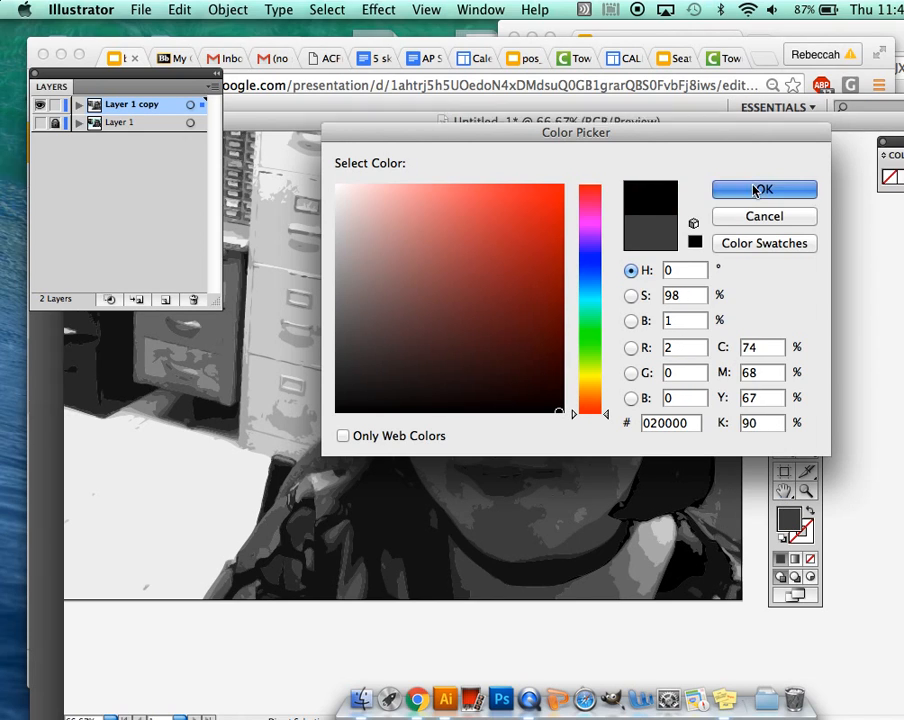
pyautogui.click(179, 9)
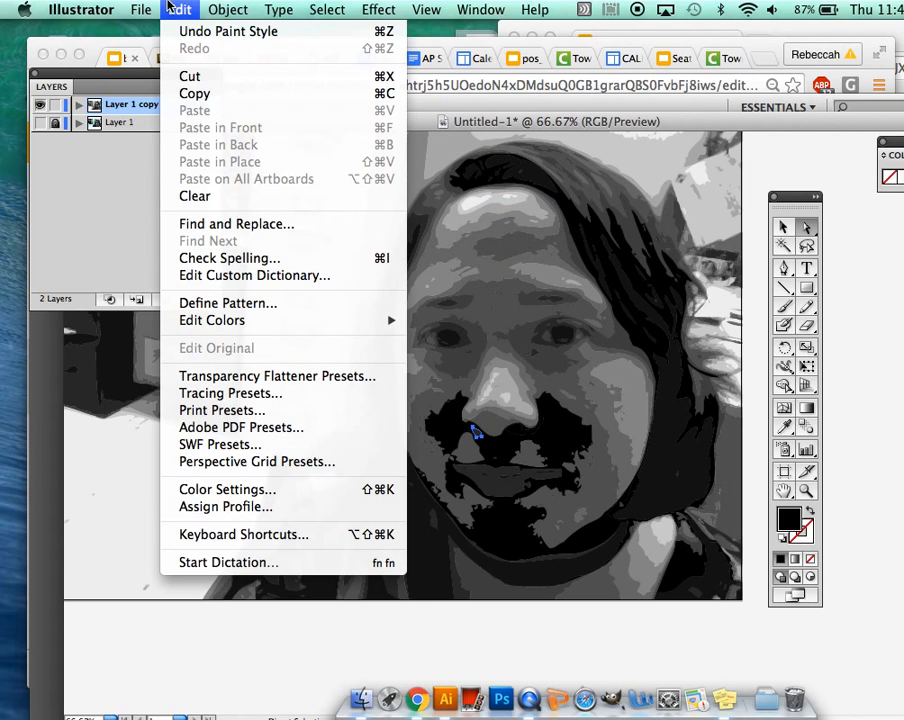
pyautogui.click(186, 28)
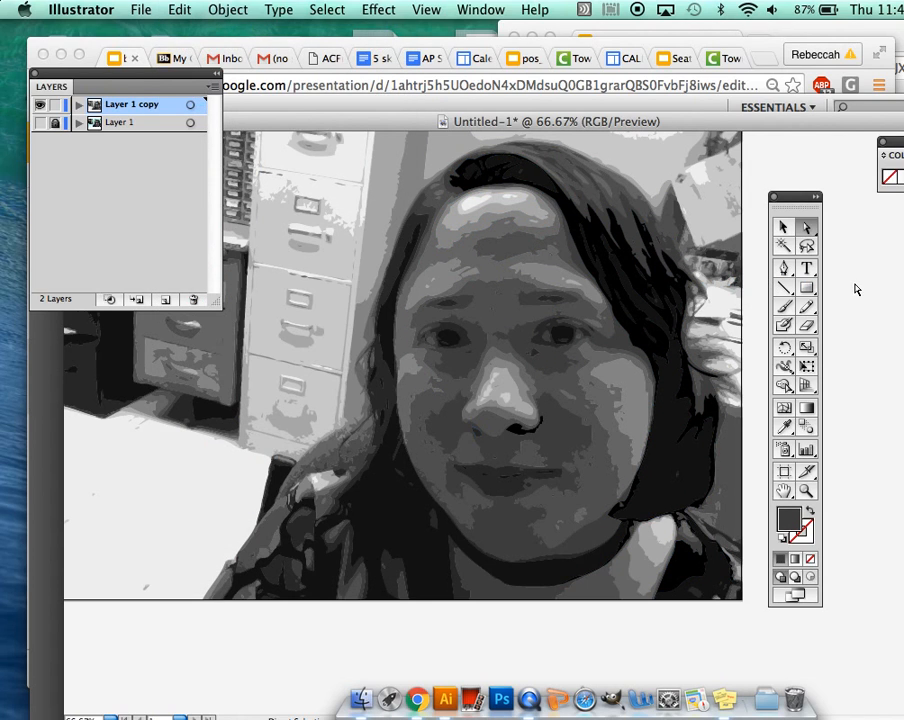
# Step: Select only the small nostril shape under the left side of the nose and recolor it pure black (000000)
pyautogui.press('super+equal')
pyautogui.press('super+equal')
pyautogui.press('super+equal')
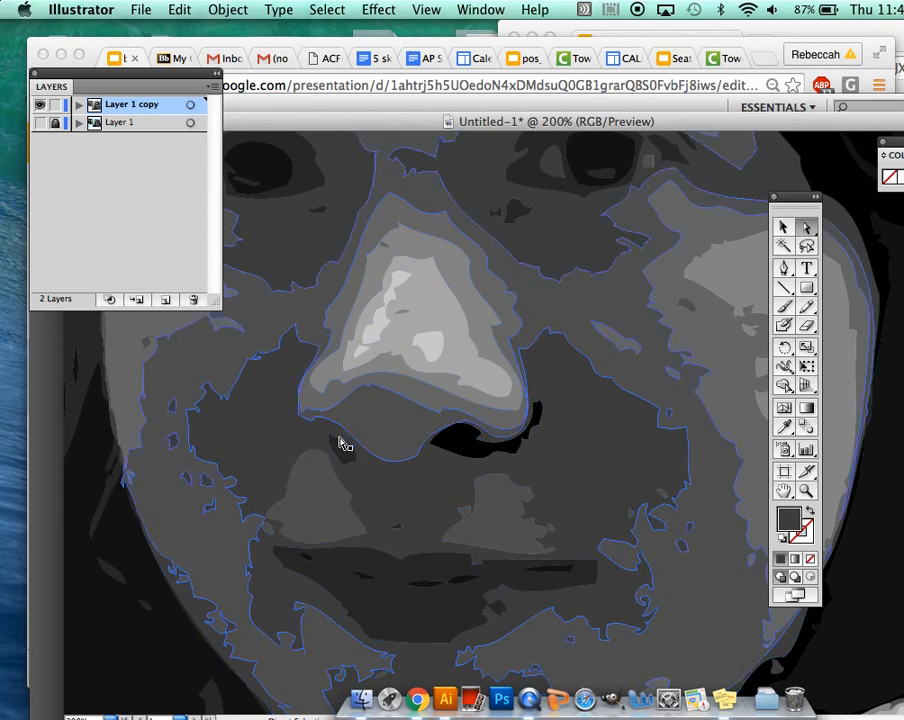
pyautogui.click(348, 455)
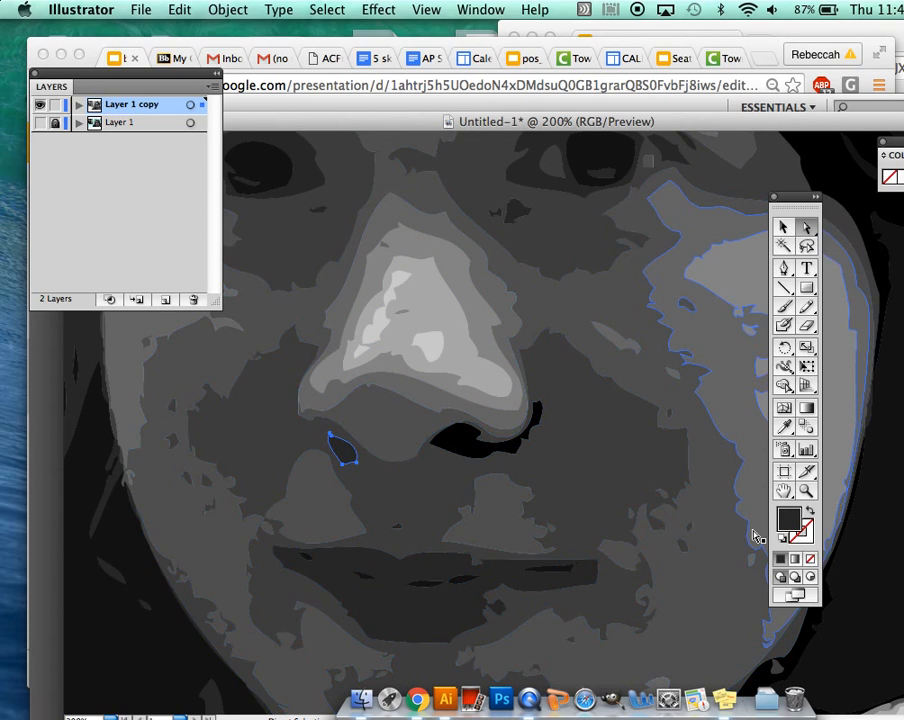
pyautogui.doubleClick(799, 517)
pyautogui.moveTo(541, 395); pyautogui.dragTo(564, 413)
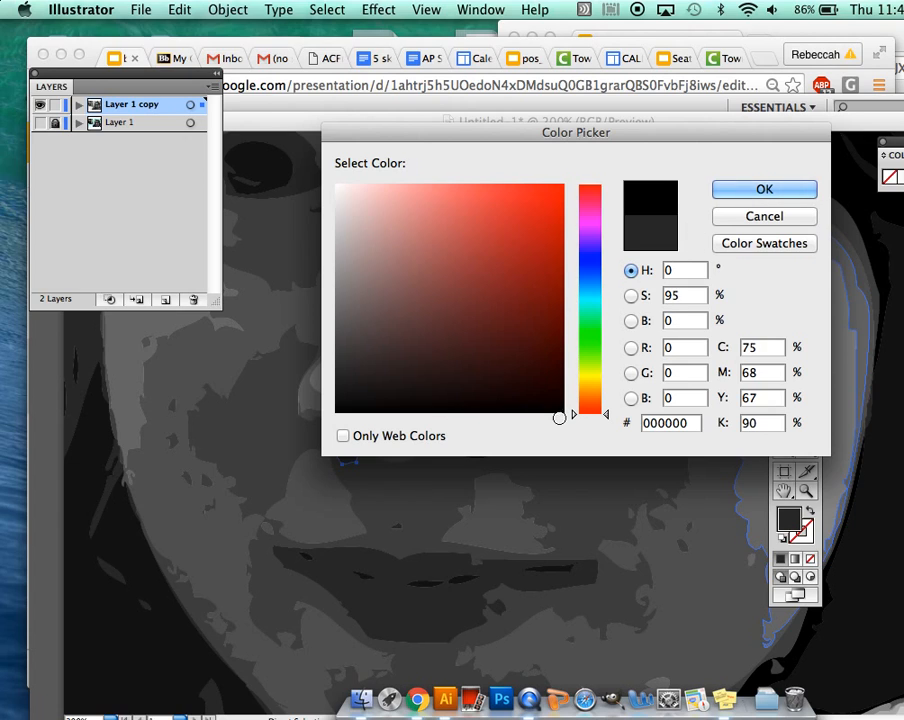
pyautogui.click(757, 190)
# Step: Select the shapes of both eyebrows together, recolor them near-black (020000), and deselect them
pyautogui.scroll(-5, 604, 422)
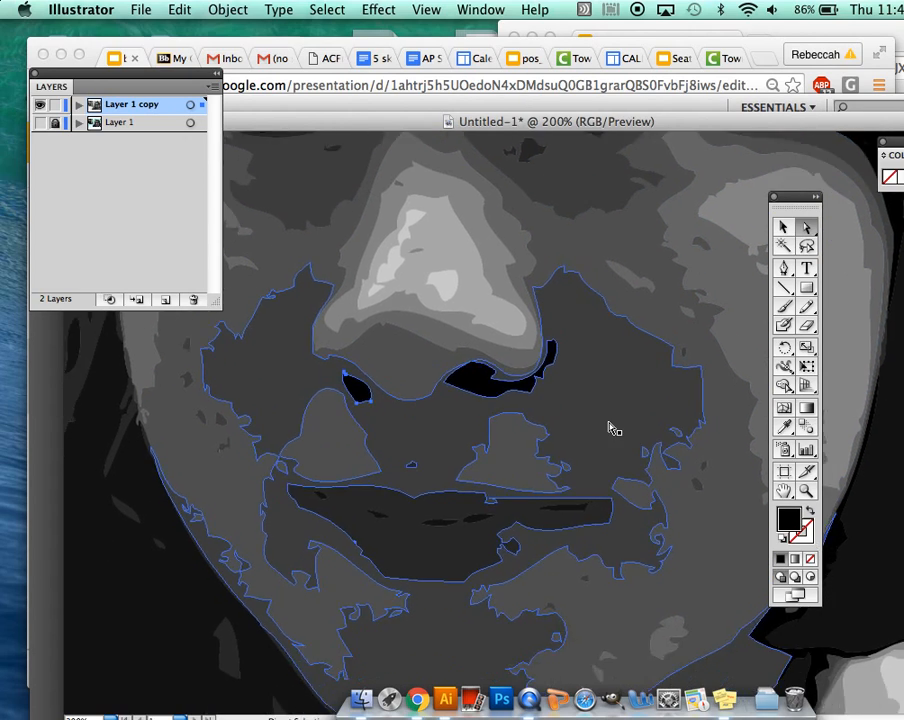
pyautogui.scroll(-3, 612, 428)
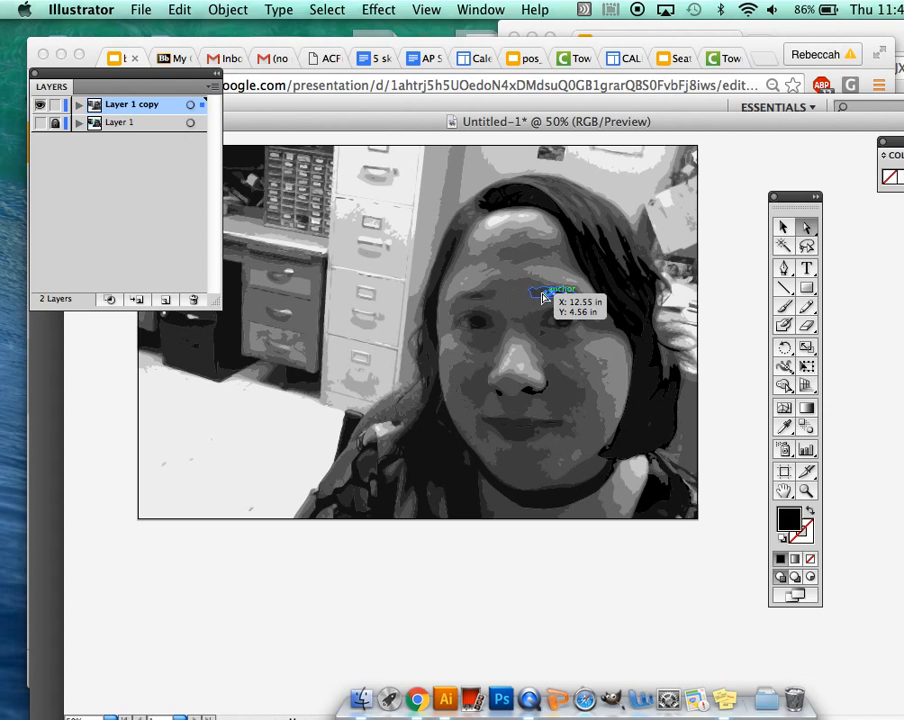
pyautogui.click(541, 297)
pyautogui.moveTo(541, 297); pyautogui.dragTo(491, 298)
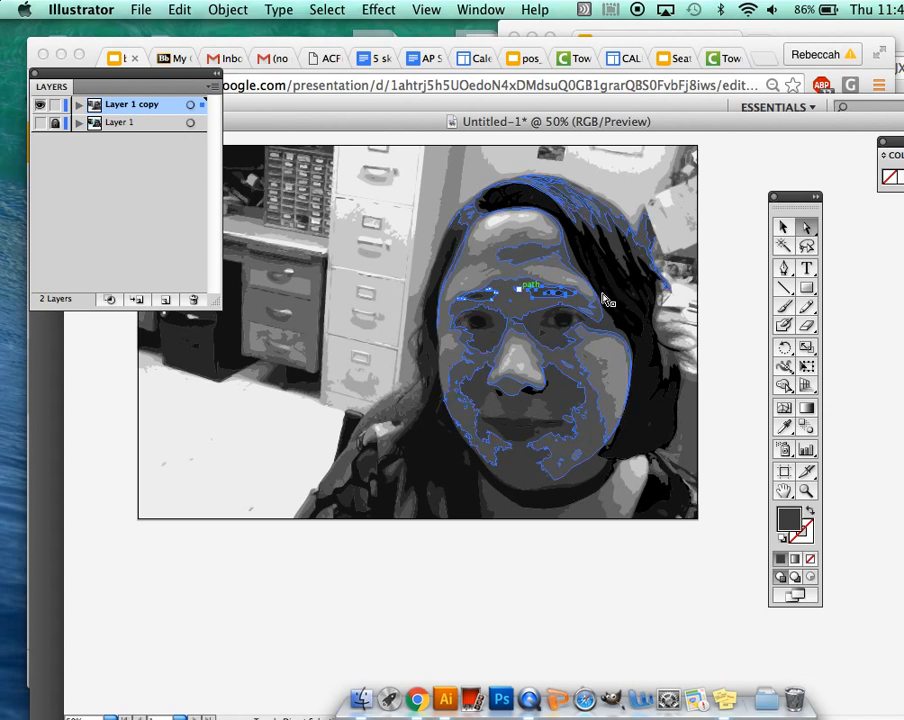
pyautogui.doubleClick(789, 519)
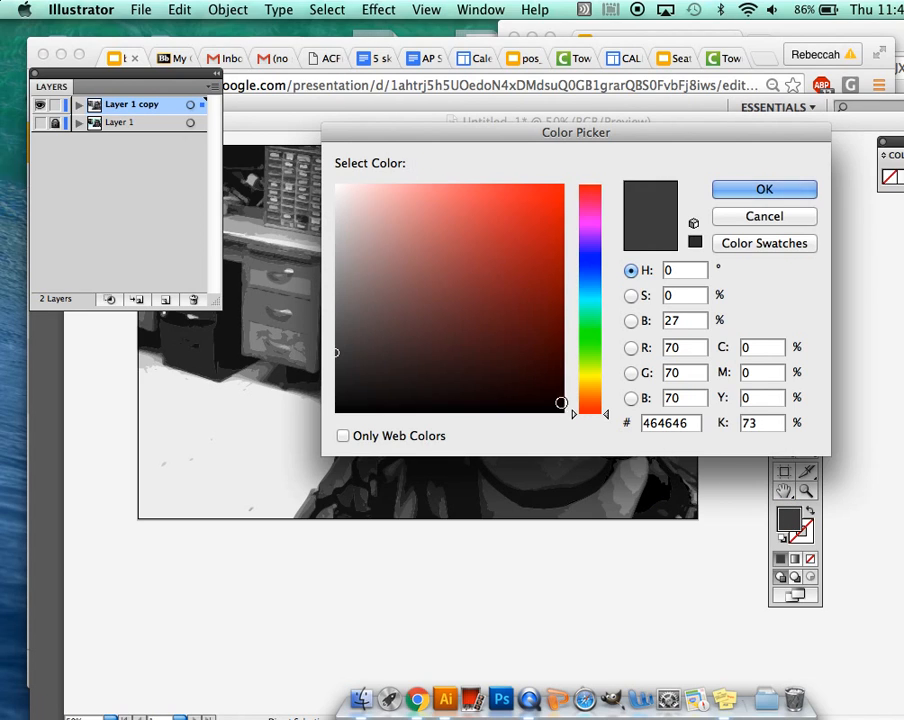
pyautogui.click(559, 403)
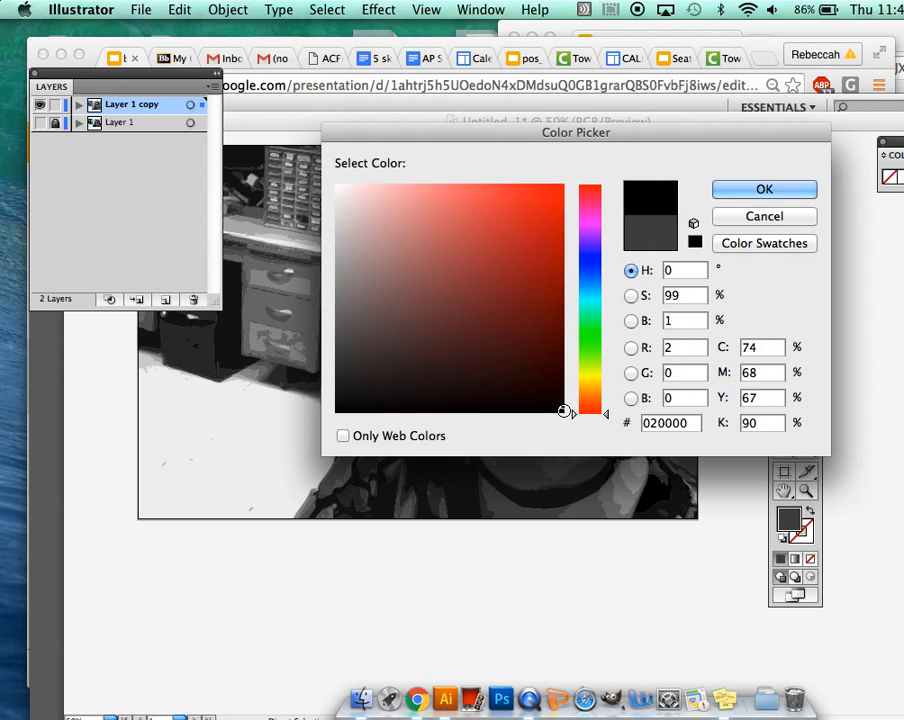
pyautogui.click(807, 194)
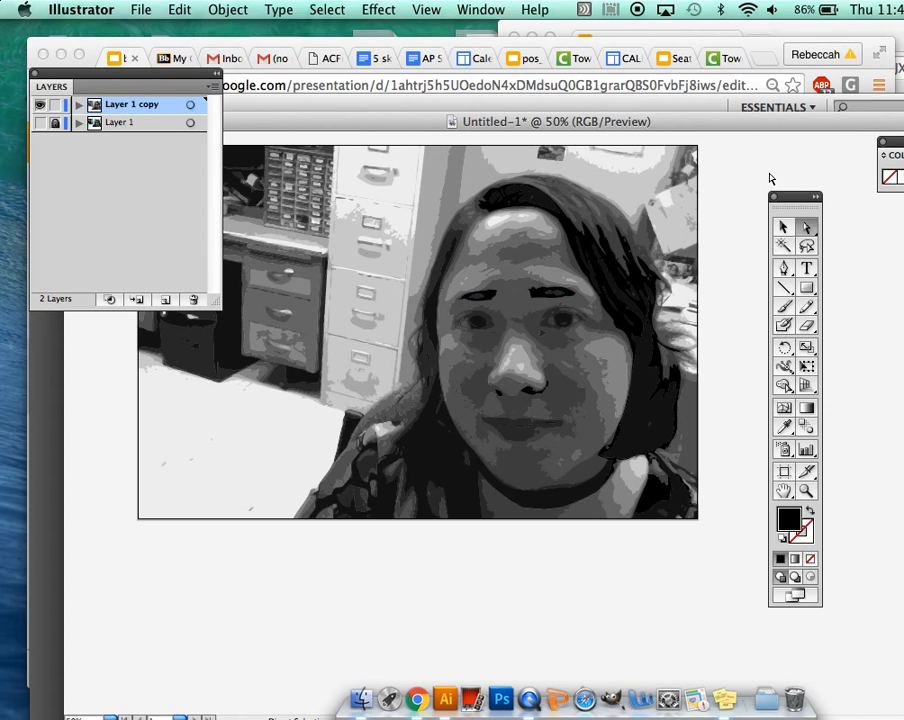
# Step: Select the inner shapes of both eyebrows and choose near-black 070000 as their fill color
pyautogui.click(557, 293)
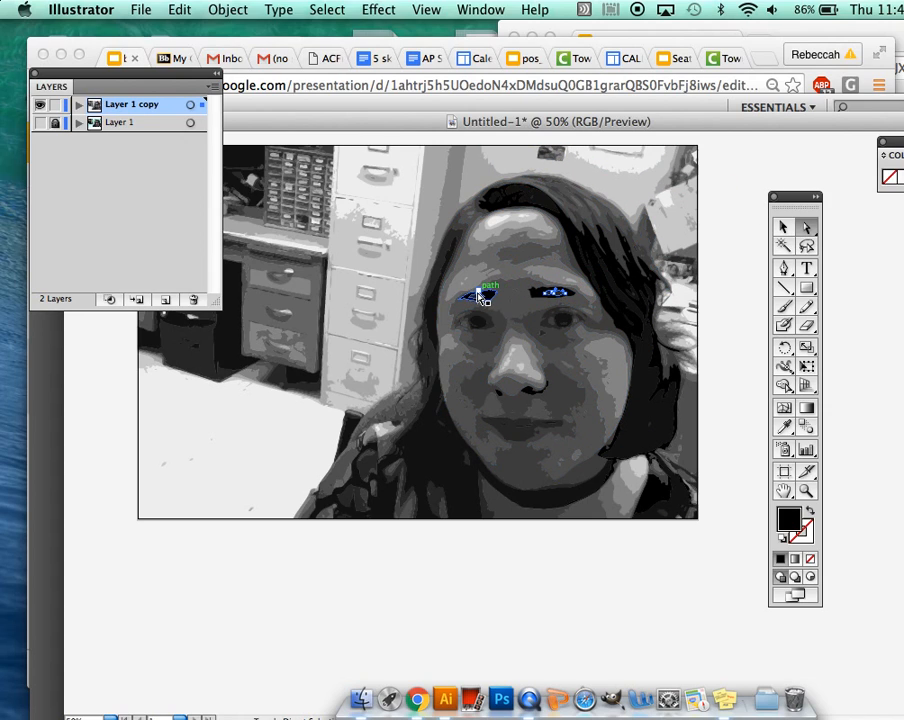
pyautogui.doubleClick(789, 519)
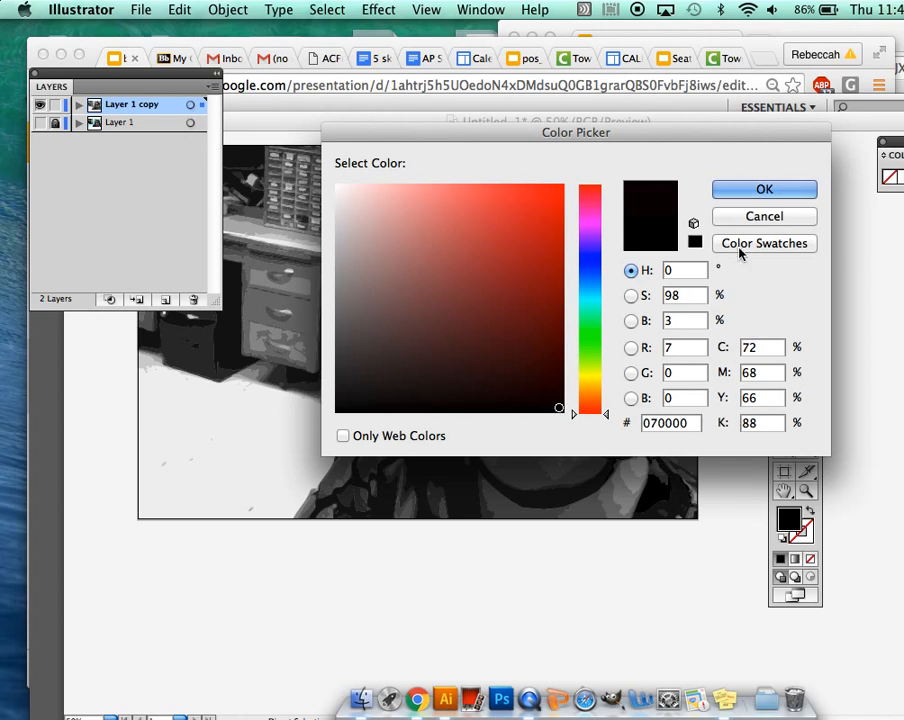